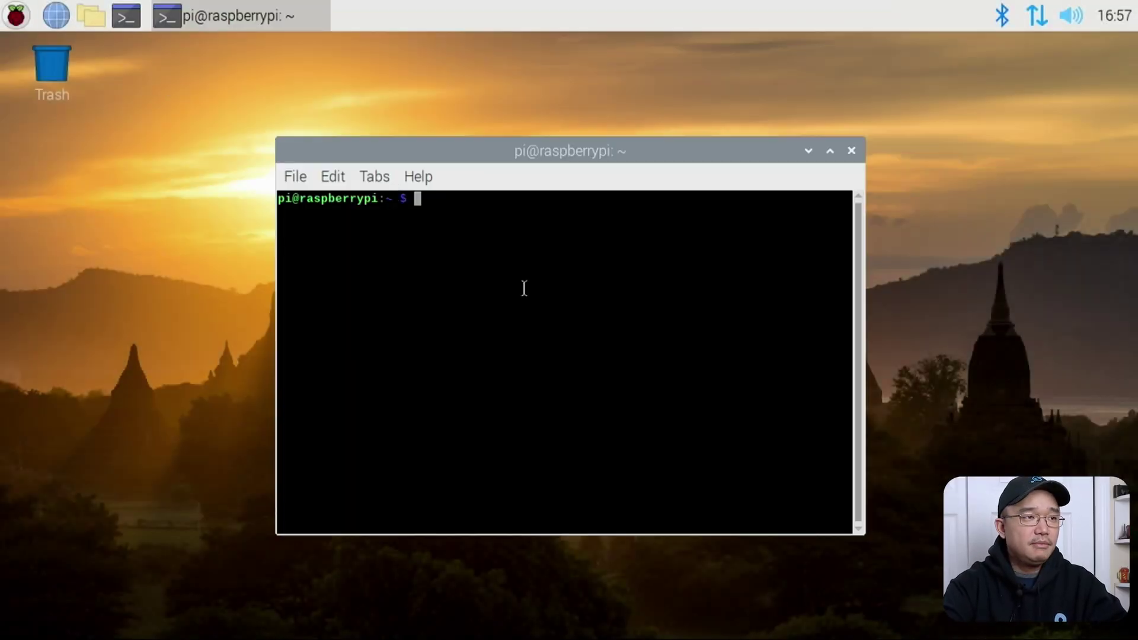
# - Enlarge the terminal text and refresh the package lists with sudo apt update
pyautogui.hotkey('ctrl', 'shift', '+')
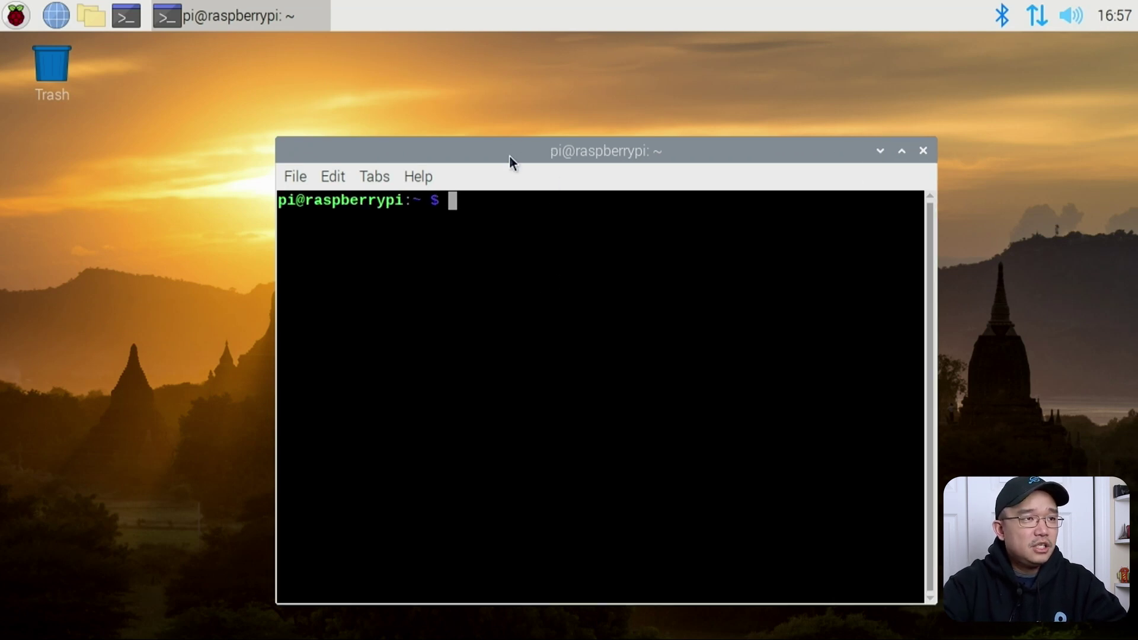
pyautogui.moveTo(509, 155); pyautogui.dragTo(342, 63)
pyautogui.write('sudo a')
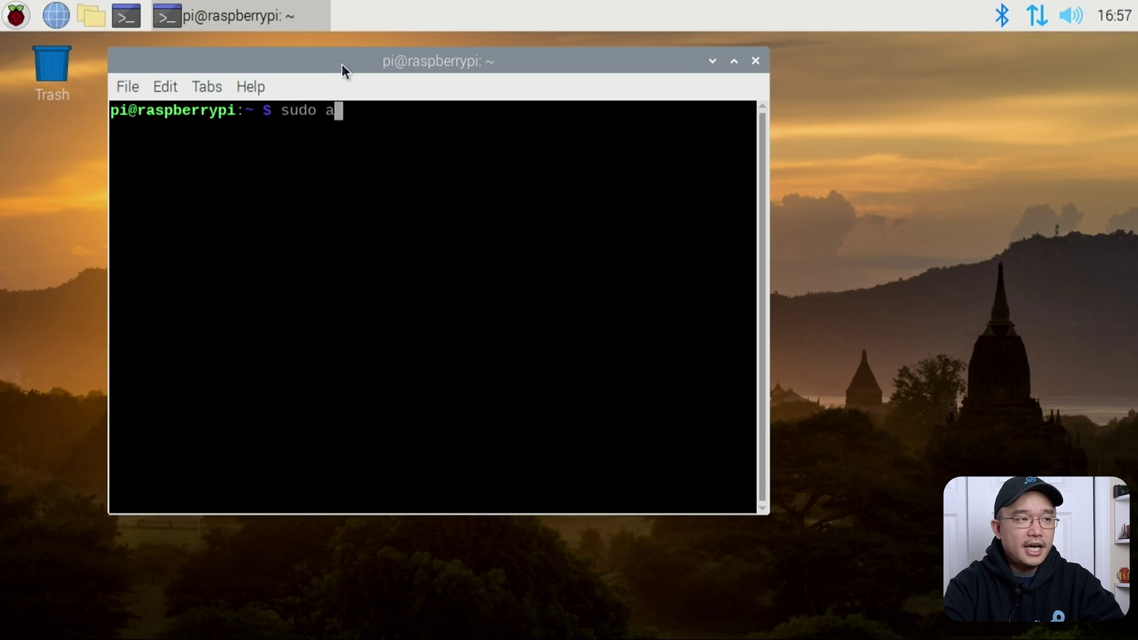
pyautogui.write('pt update')
pyautogui.press('Return')
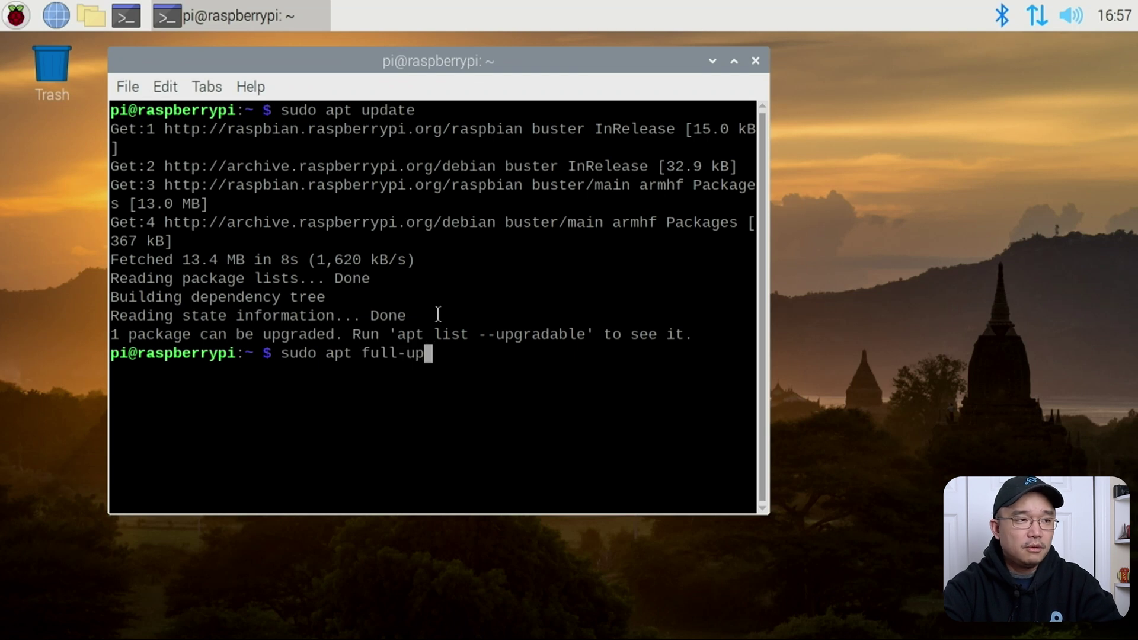
# - Run sudo apt full-upgrade and confirm it, upgrading rpi-eeprom to 11.11-1
pyautogui.press('Return')
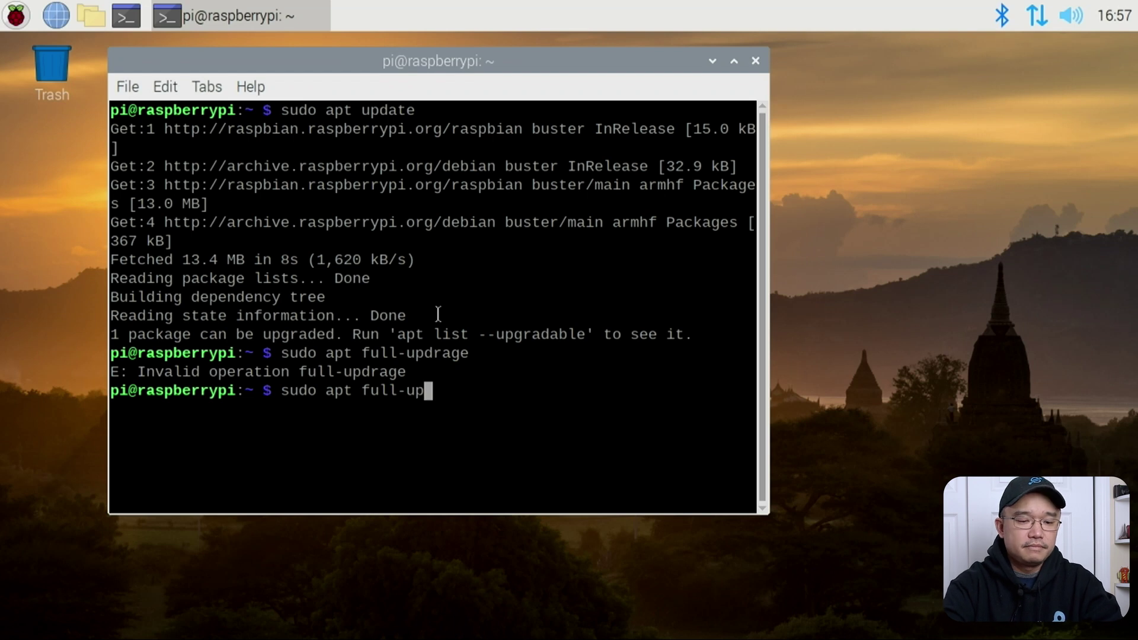
pyautogui.press('Return')
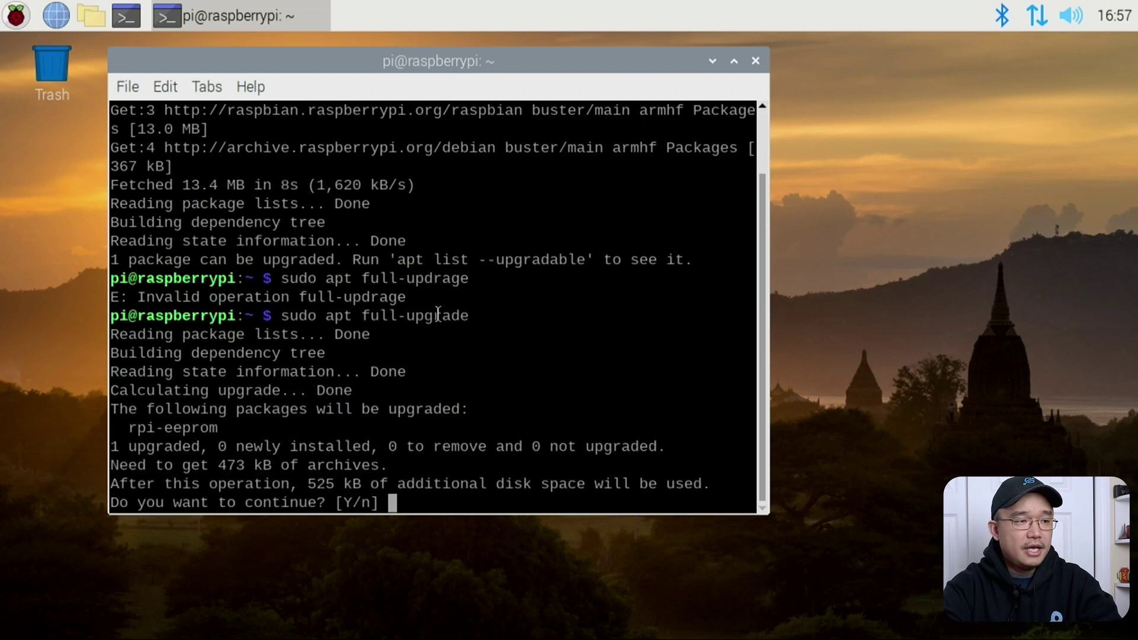
pyautogui.write('y')
pyautogui.press('Return')
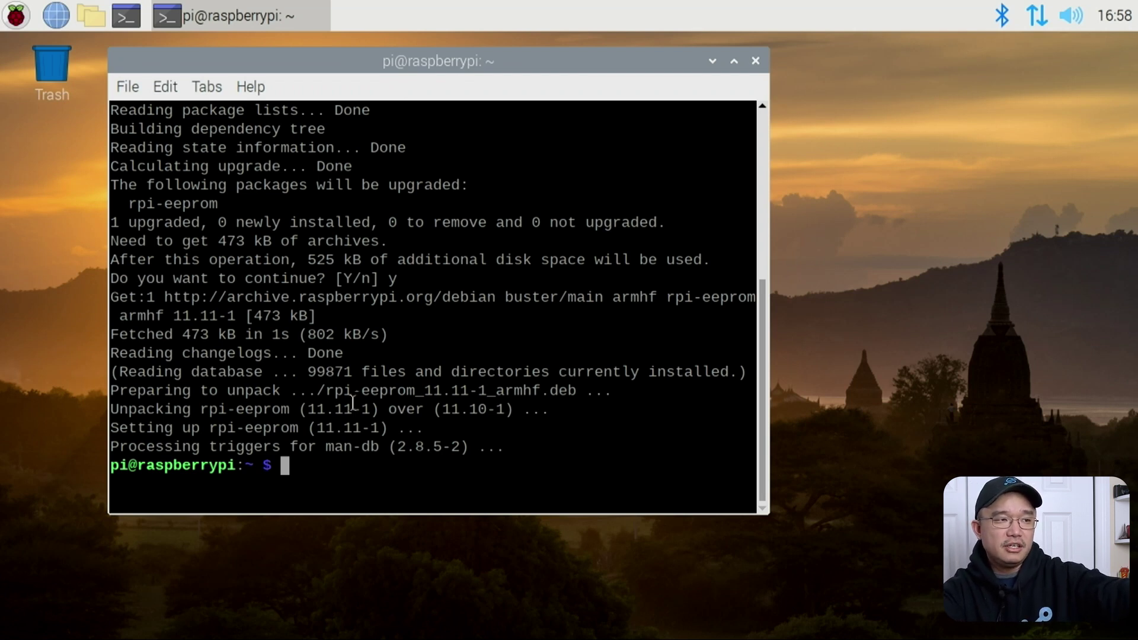
pyautogui.click(221, 411)
pyautogui.write('sudo apt install libwidevinecdm0')
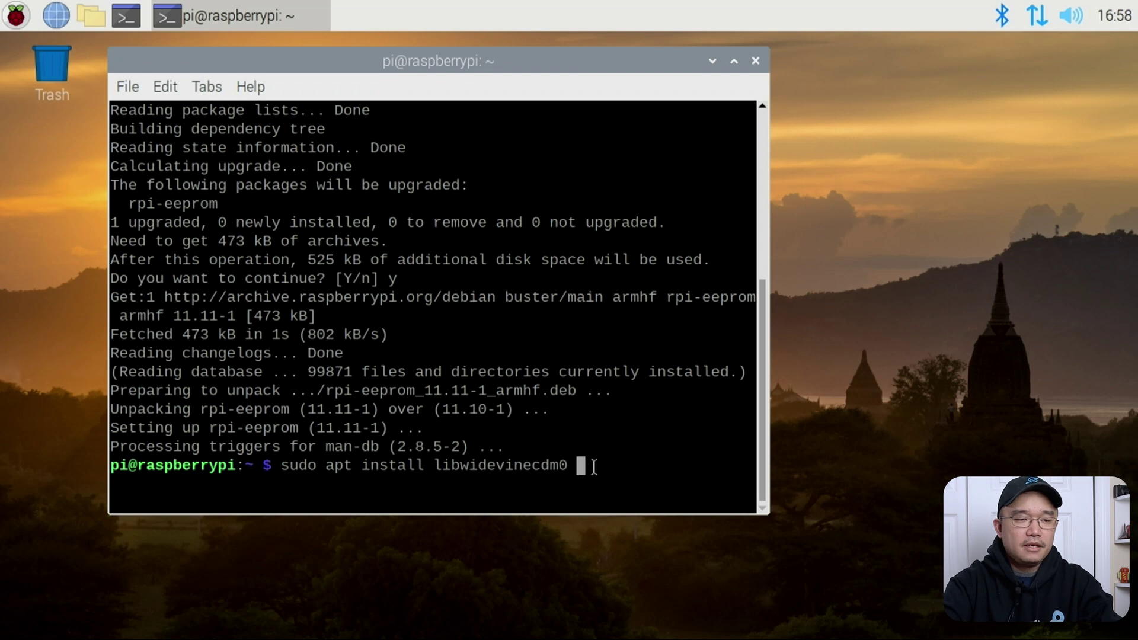
# - Install libwidevinecdm0, which is already the newest version, then minimize the terminal
pyautogui.press('Return')
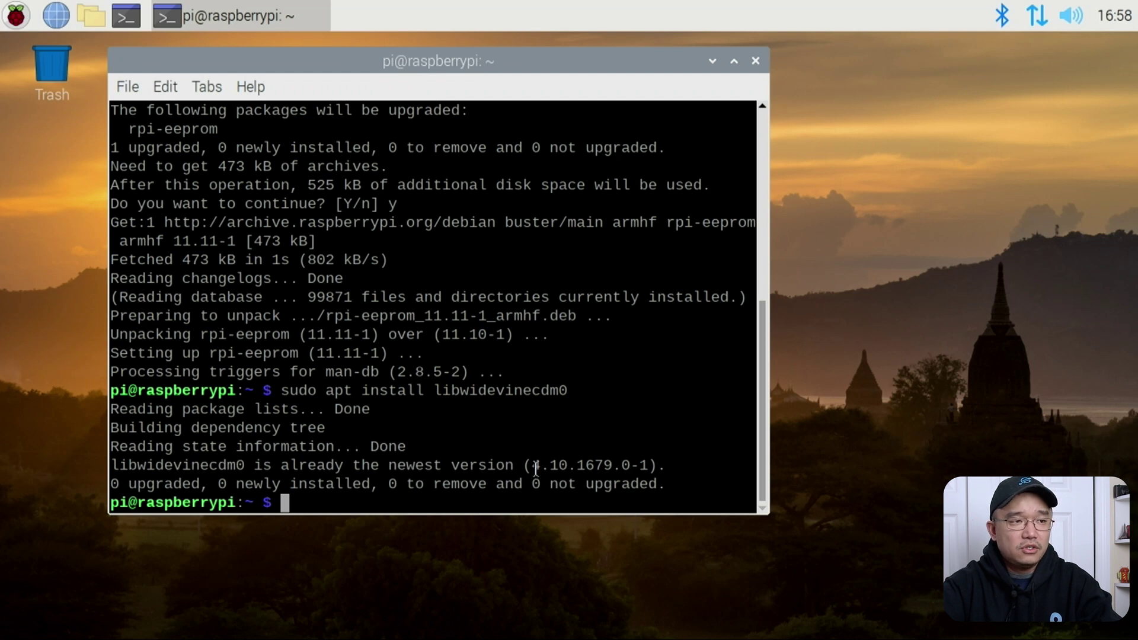
pyautogui.click(716, 59)
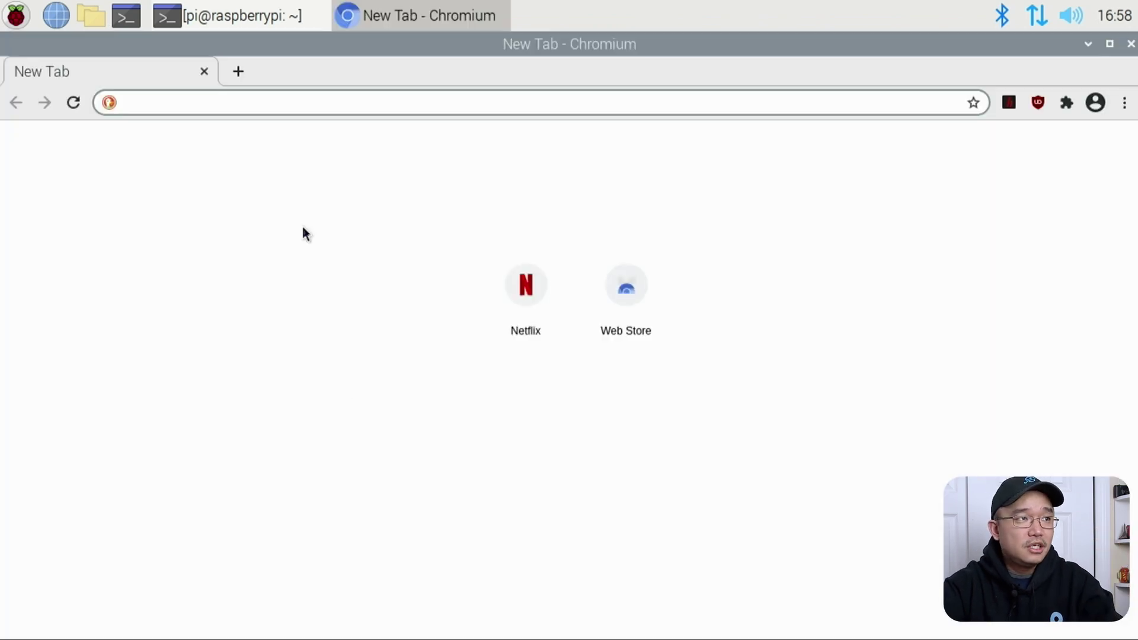
# - Load chrome://components and scroll down to Widevine Content Decryption Module version 0.0.0.0
pyautogui.click(353, 103)
pyautogui.write('chrom')
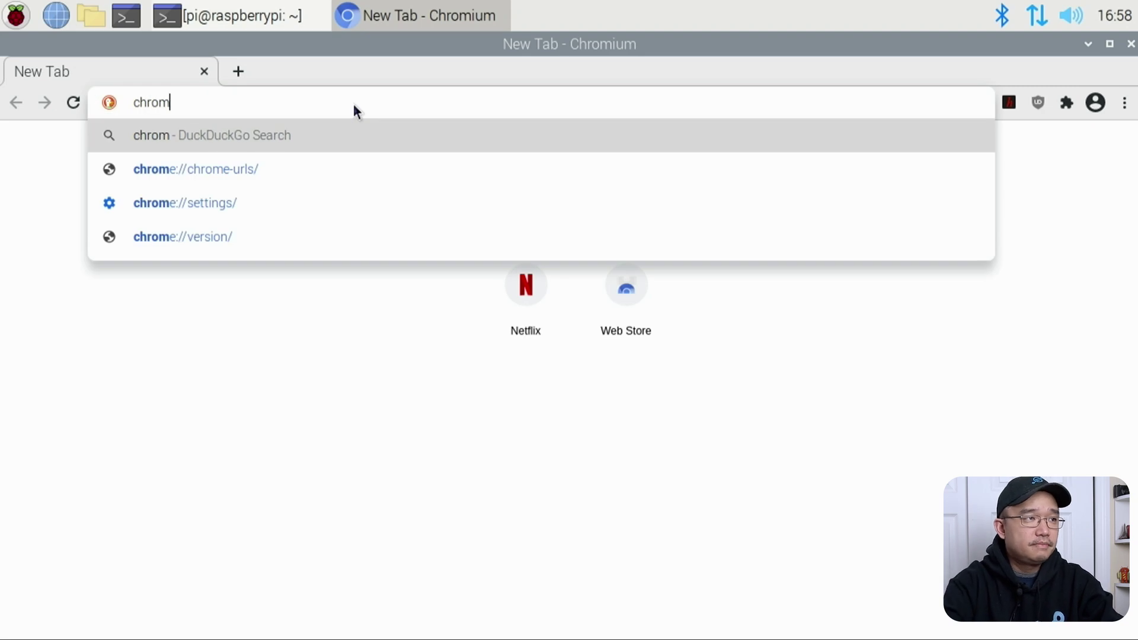
pyautogui.write('e://co')
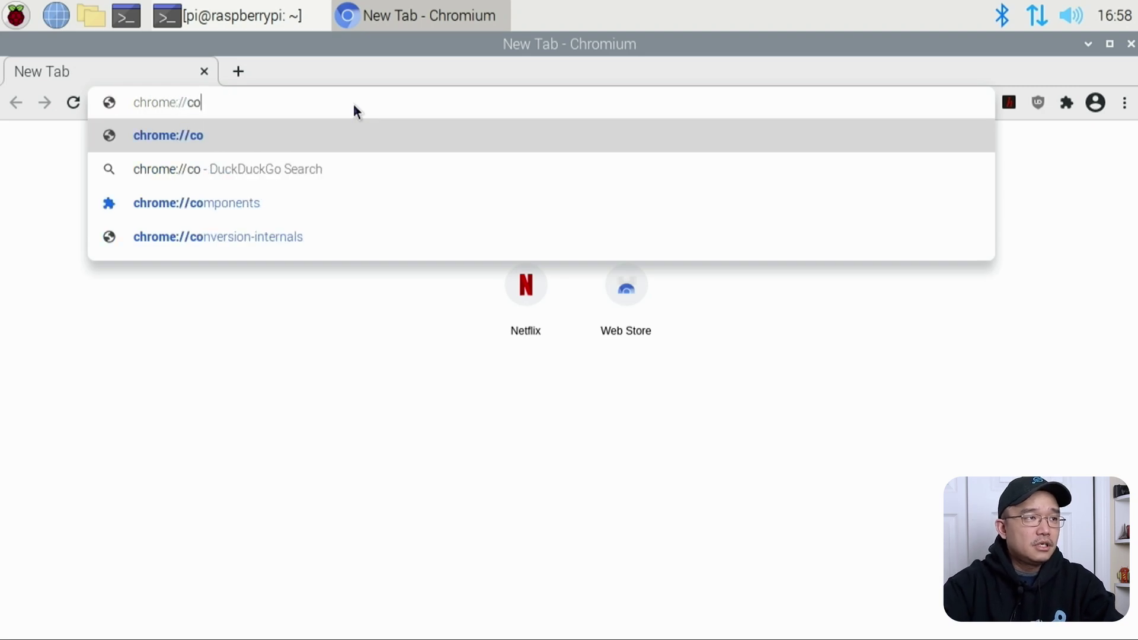
pyautogui.press('Down')
pyautogui.press('Down')
pyautogui.press('Return')
pyautogui.scroll(-3, 414, 307)
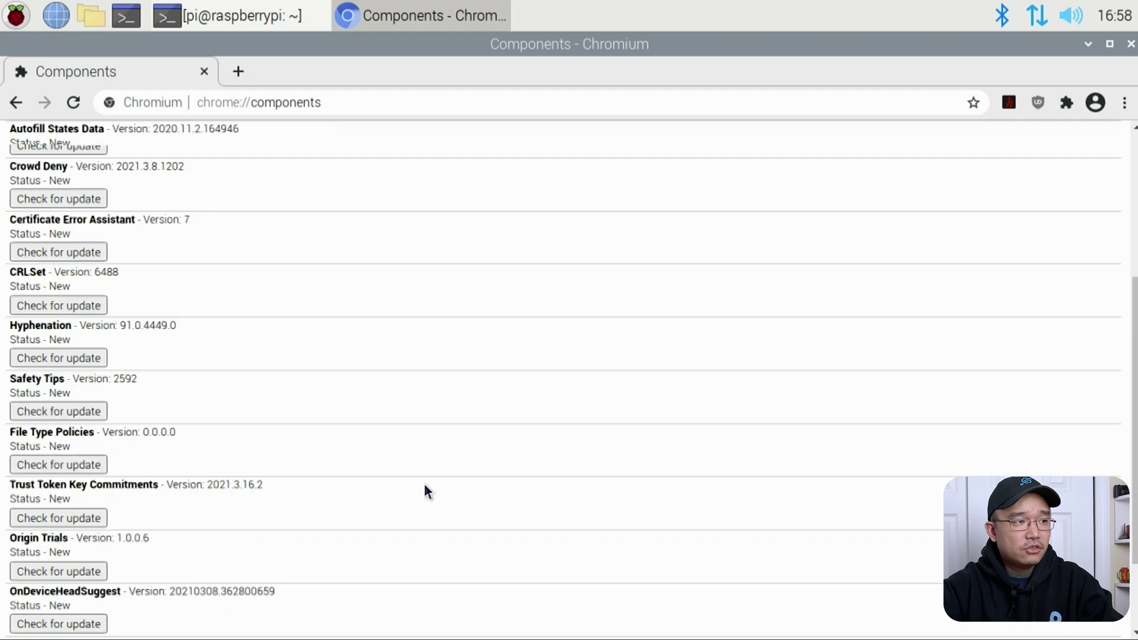
pyautogui.scroll(-3, 425, 490)
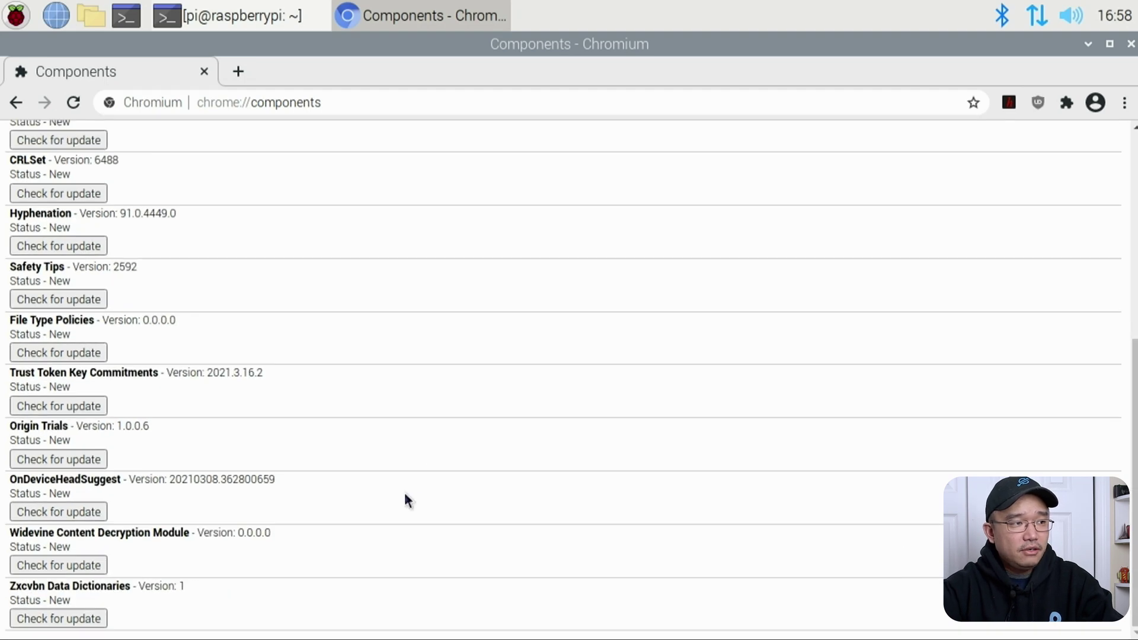
pyautogui.click(240, 71)
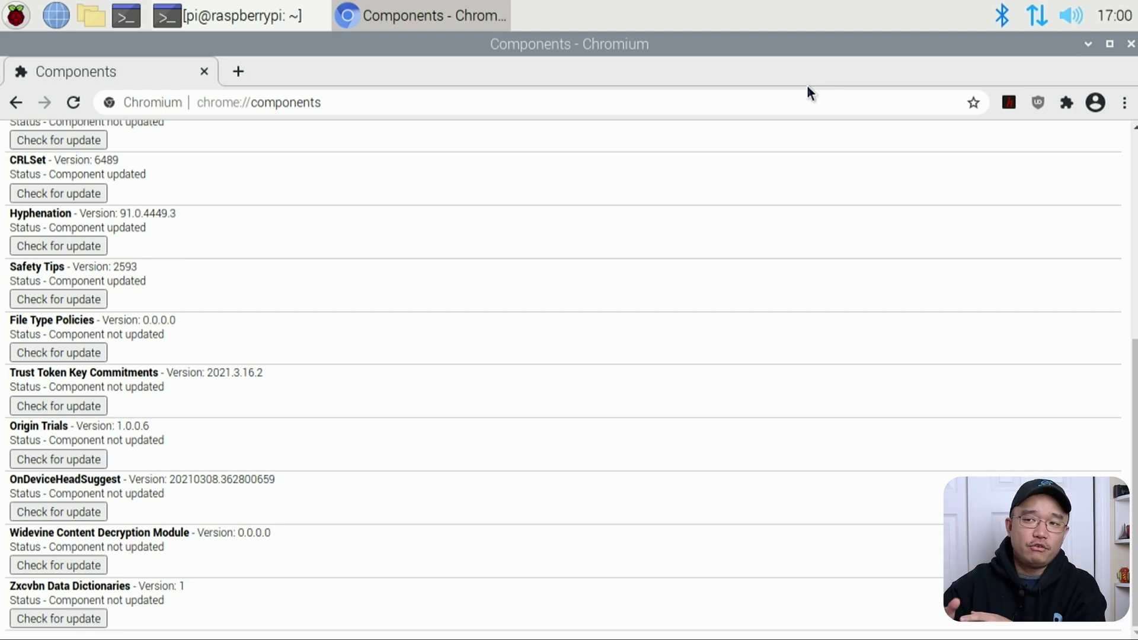
# - Minimize Chromium once the update check leaves Widevine at version 0.0.0.0
pyautogui.click(1088, 44)
# - Return to the terminal, change into Downloads and list its contents
pyautogui.click(237, 15)
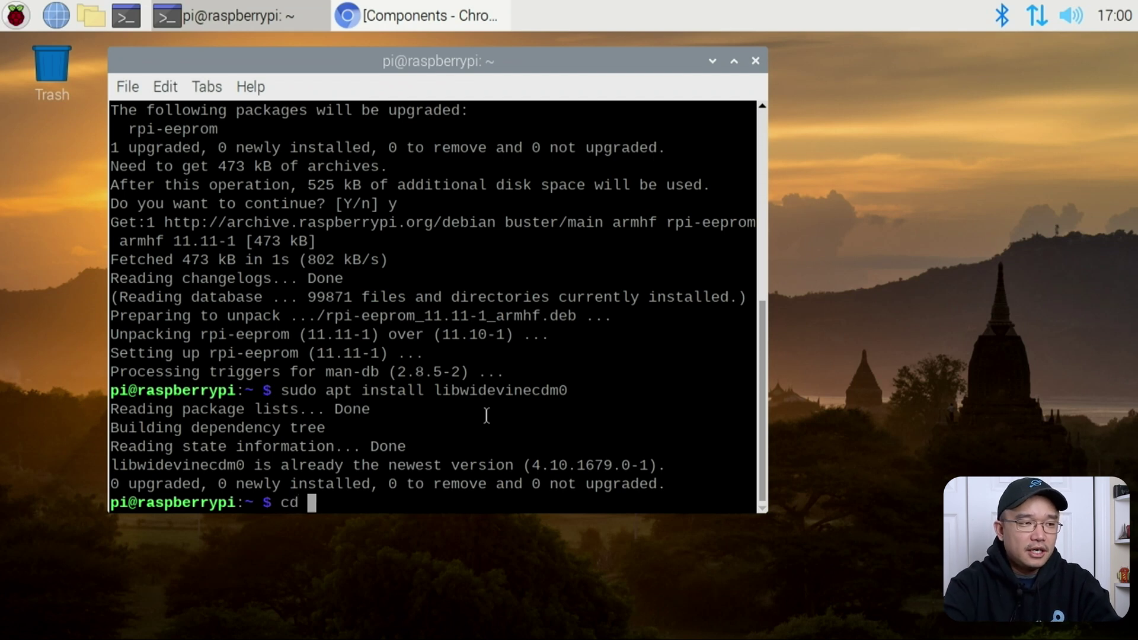
pyautogui.write('cd D')
pyautogui.press('Tab')
pyautogui.press('Return')
pyautogui.write('ls')
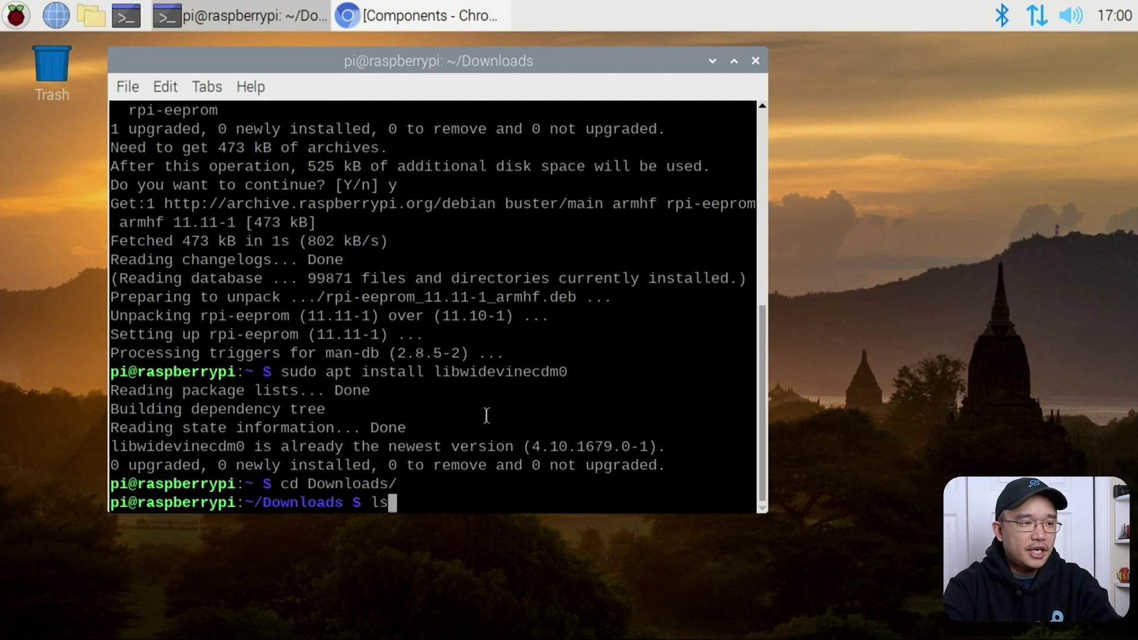
pyautogui.press('Return')
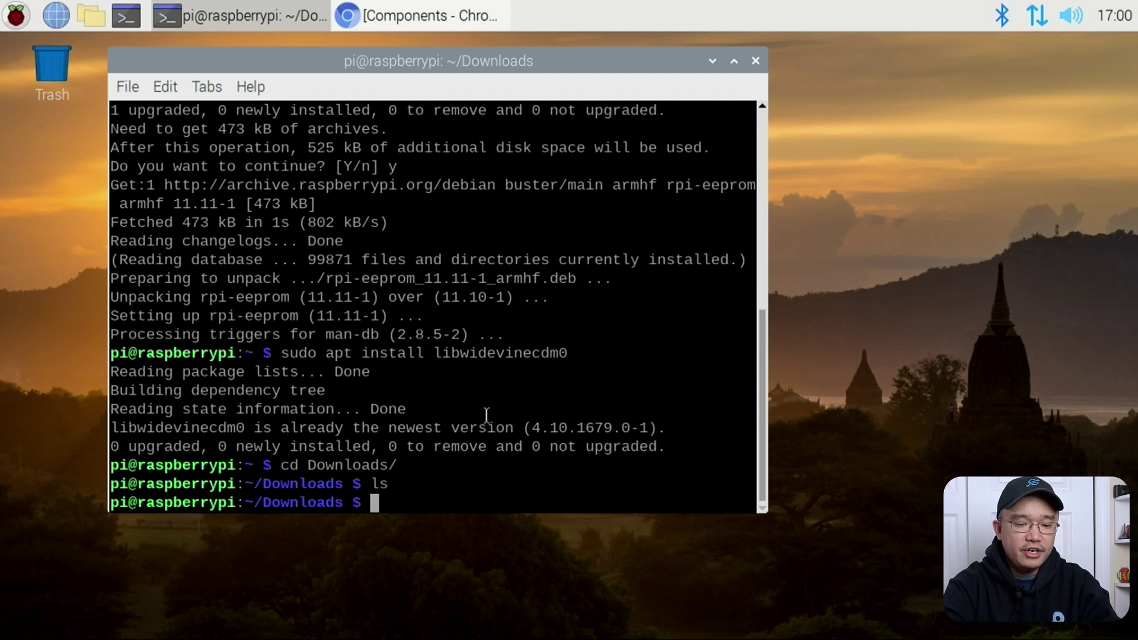
# - Install the debian-goodies package with sudo apt install
pyautogui.write('sudo ap')
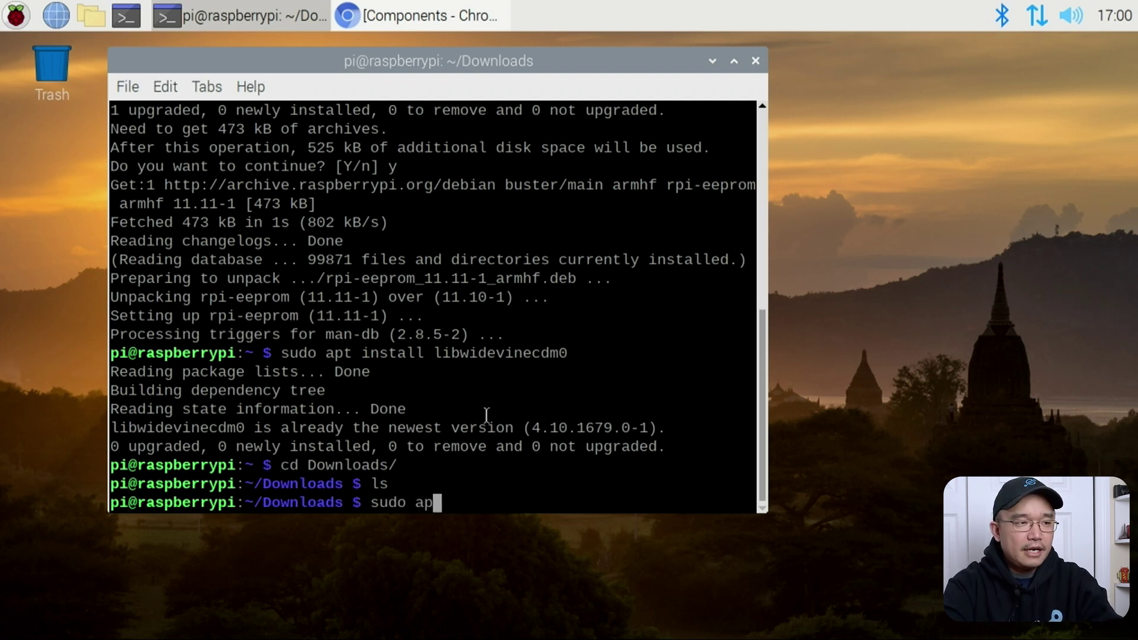
pyautogui.write('t install debain')
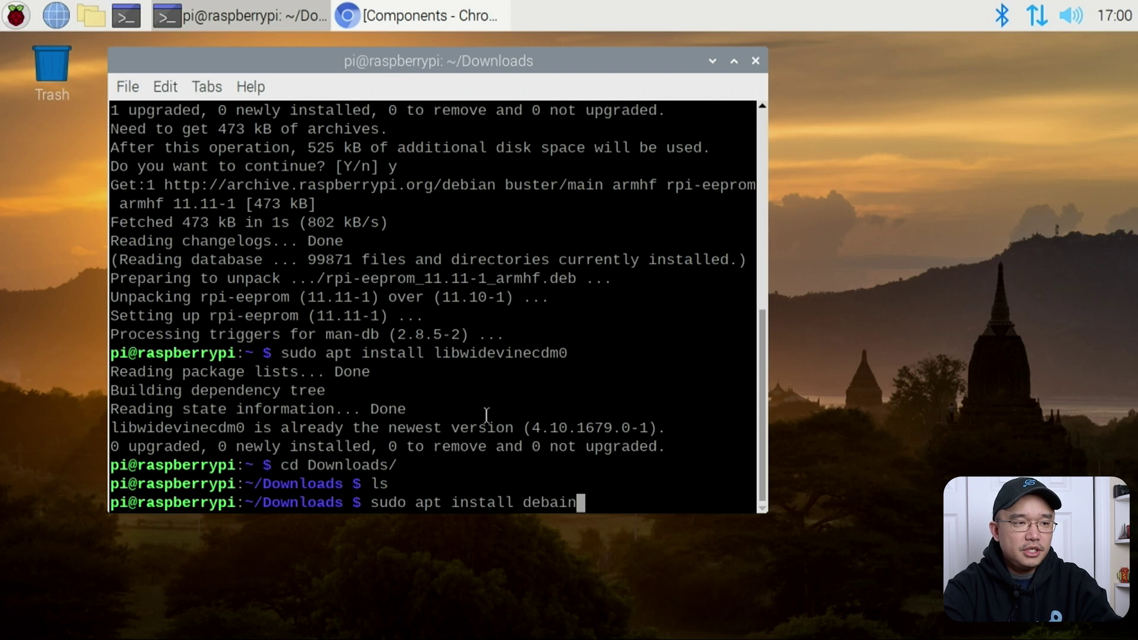
pyautogui.write('-go')
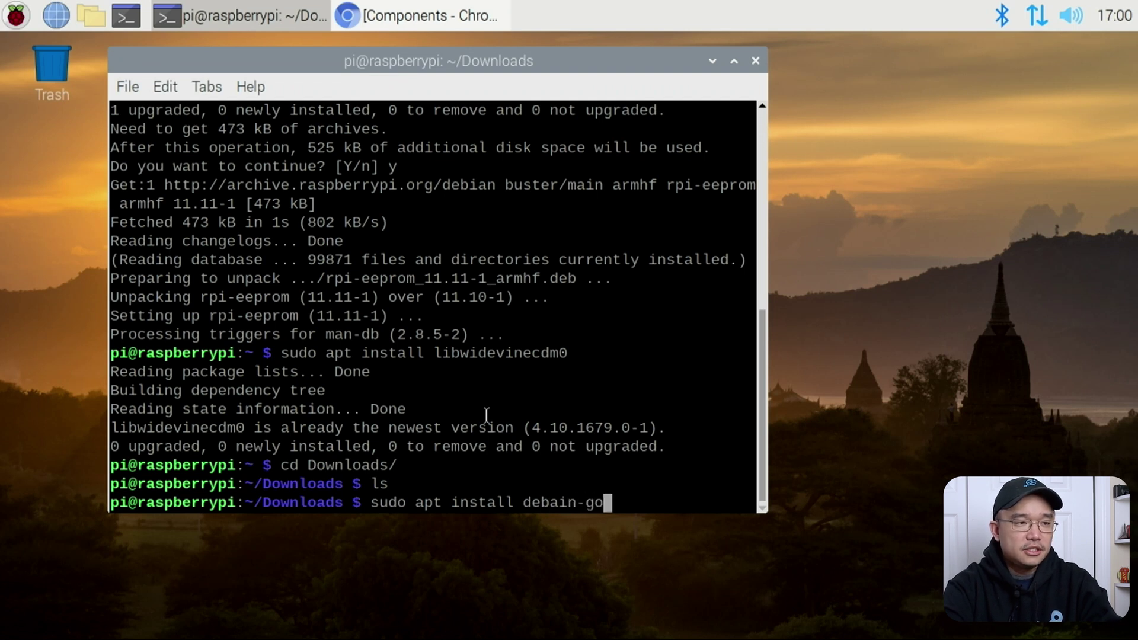
pyautogui.write('o')
pyautogui.press('BackSpace')
pyautogui.press('BackSpace')
pyautogui.press('BackSpace')
pyautogui.press('BackSpace')
pyautogui.press('BackSpace')
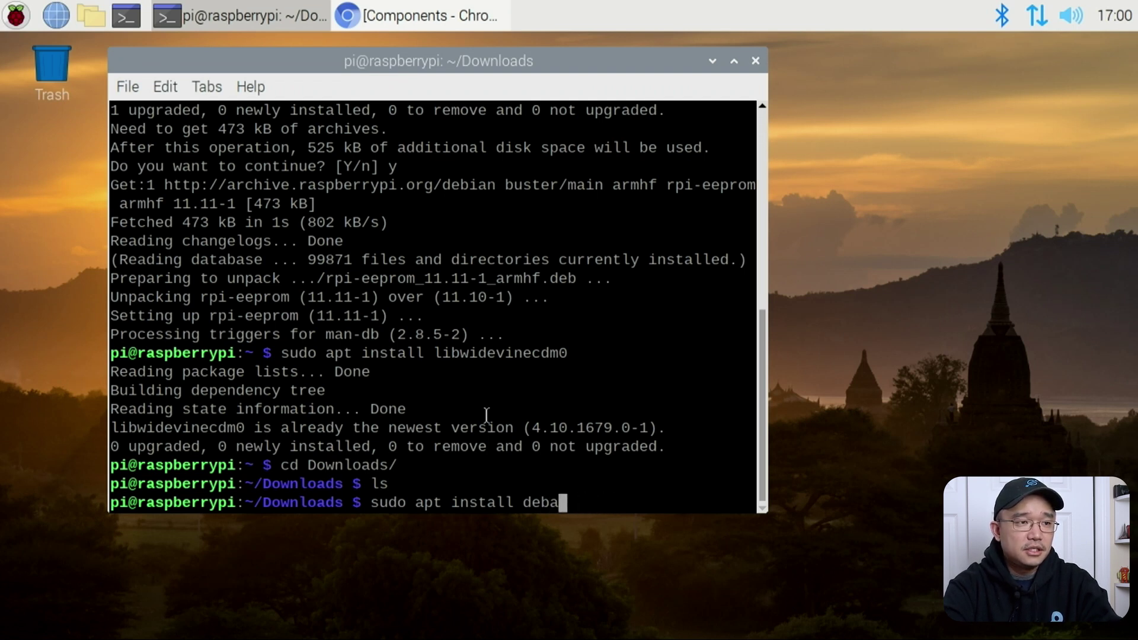
pyautogui.press('BackSpace')
pyautogui.write('iang')
pyautogui.press('BackSpace')
pyautogui.write('-goo')
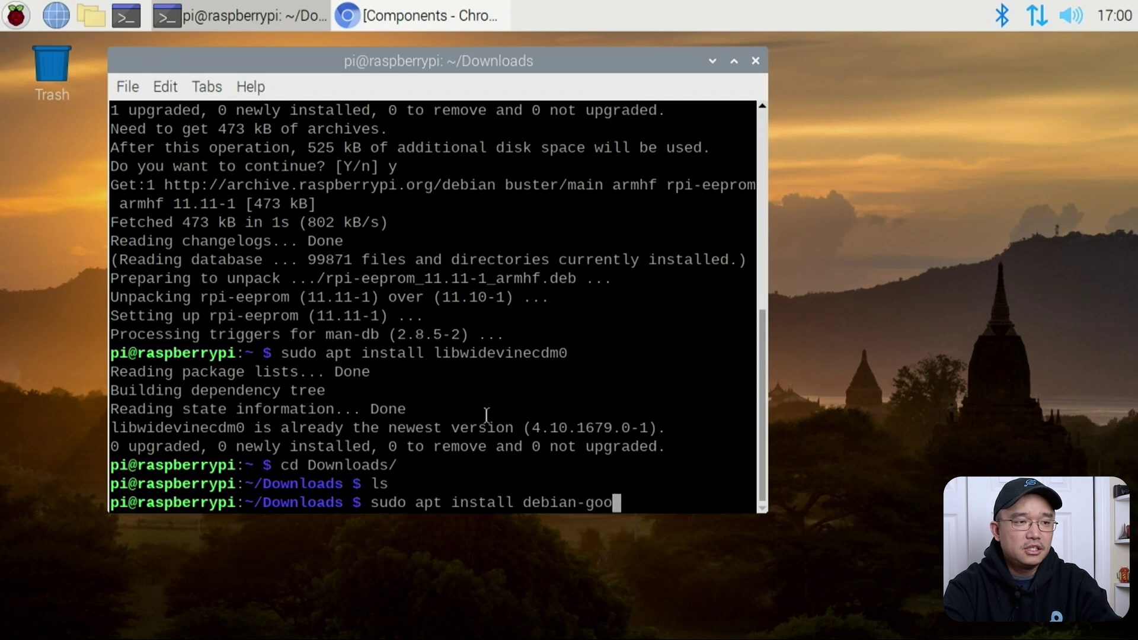
pyautogui.write('dies')
pyautogui.press('Return')
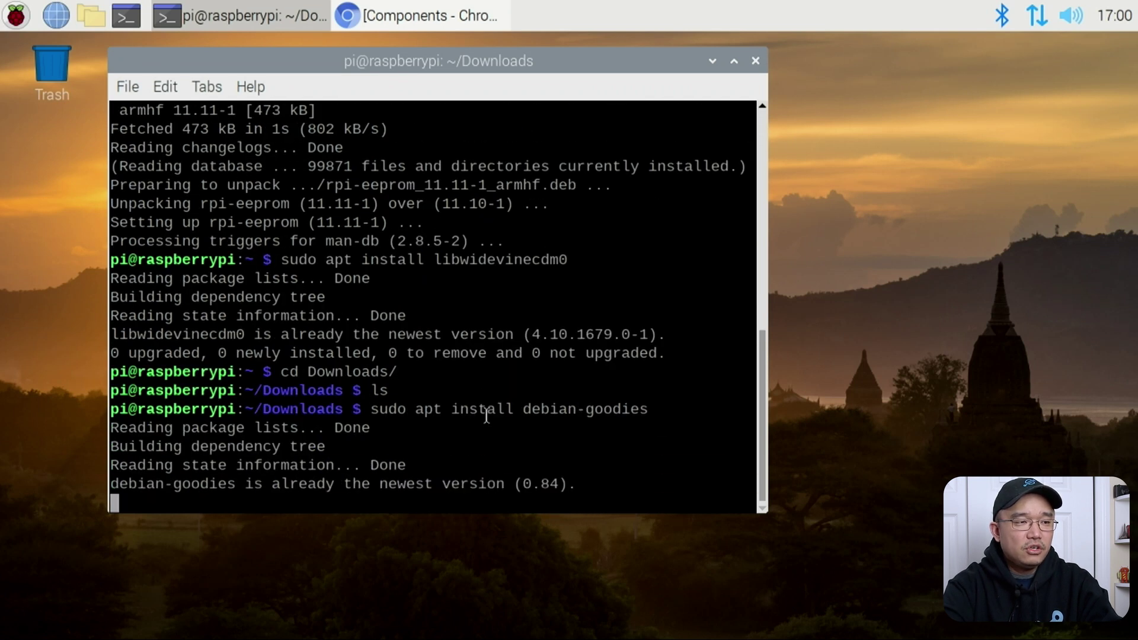
# - Download libwidevinecdm0_4.10.1679.0-1_armhf.deb with debget and select its filename in the listing
pyautogui.write('de')
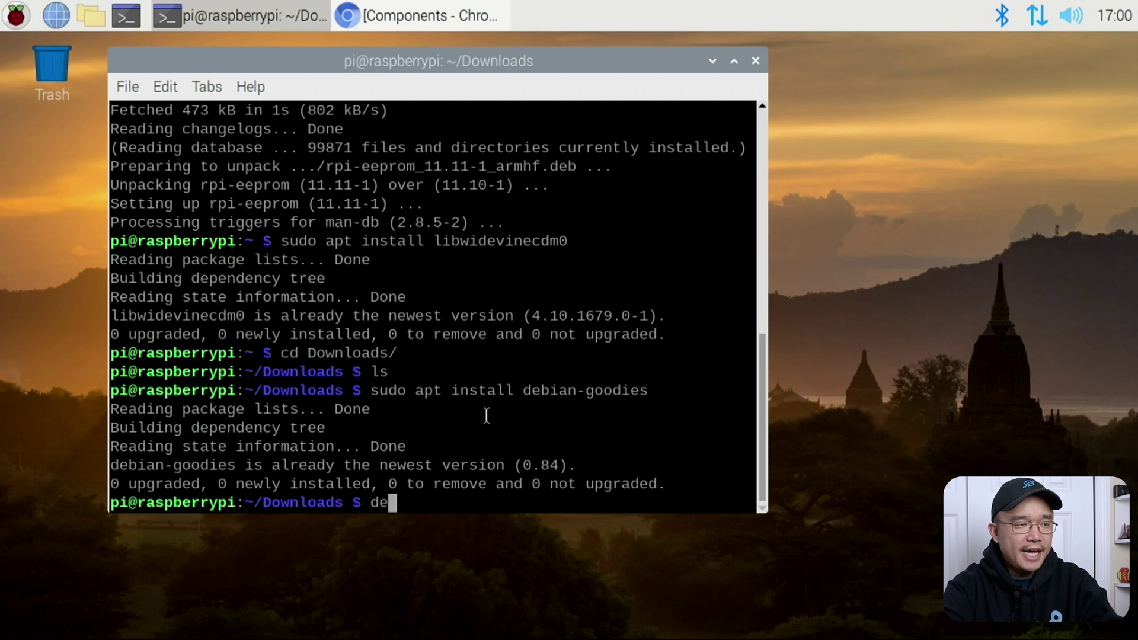
pyautogui.write('b')
pyautogui.write('eg')
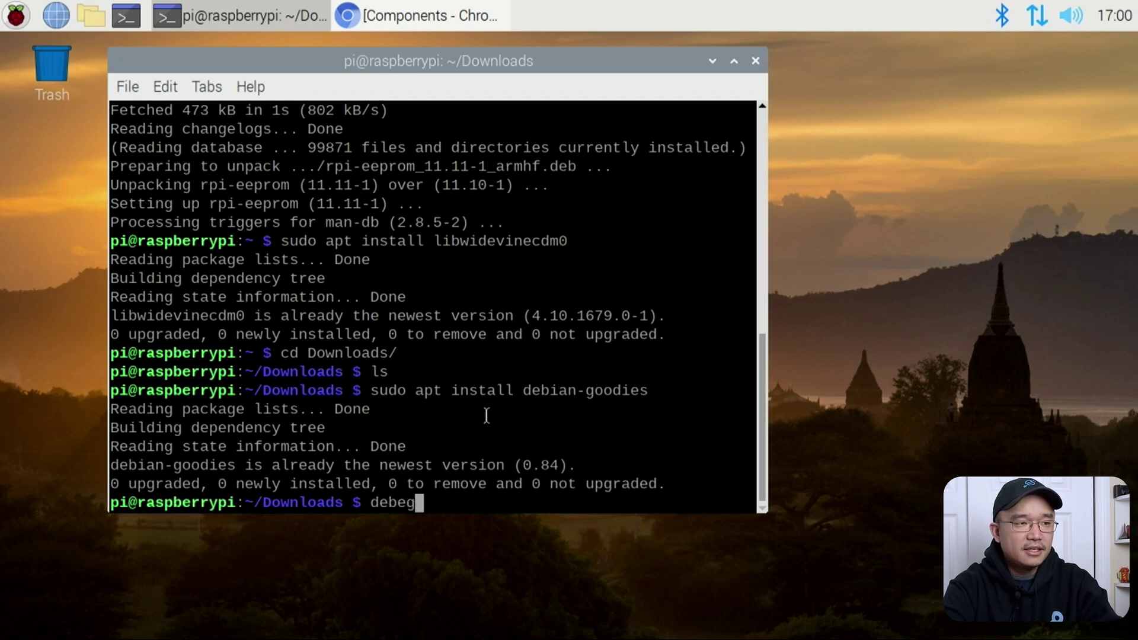
pyautogui.press('BackSpace')
pyautogui.press('BackSpace')
pyautogui.write('get ')
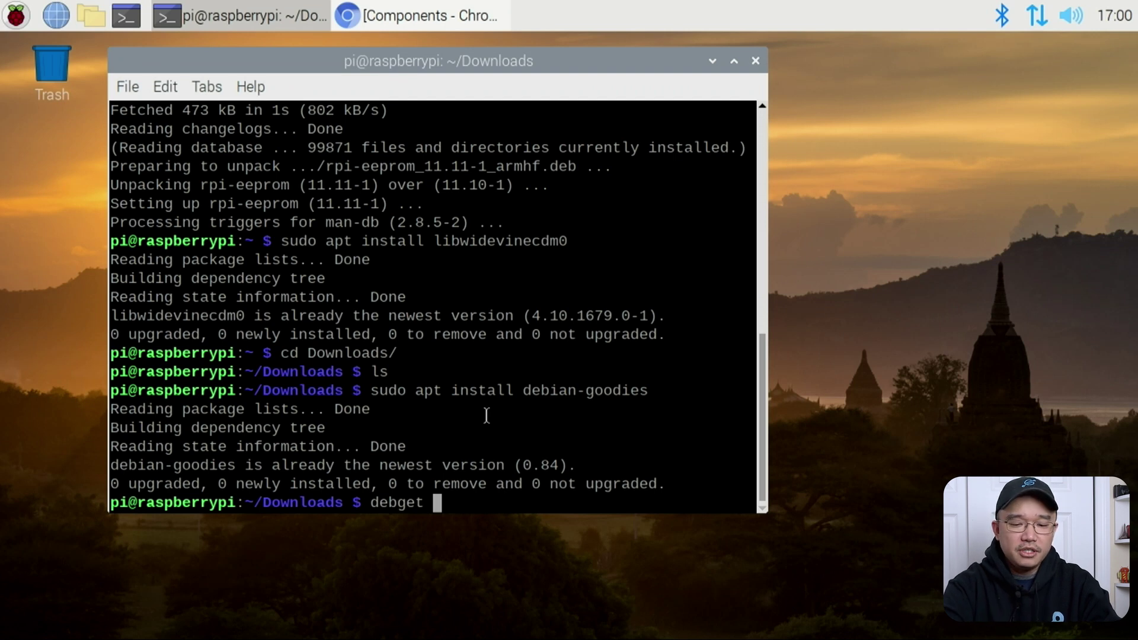
pyautogui.write('libwi')
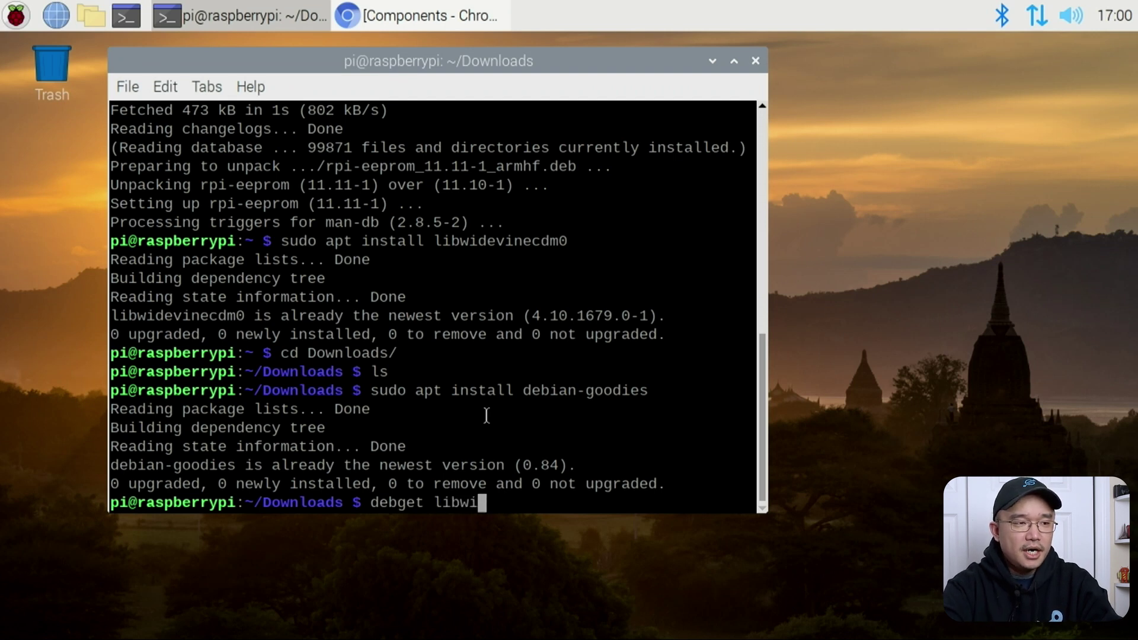
pyautogui.write('devine')
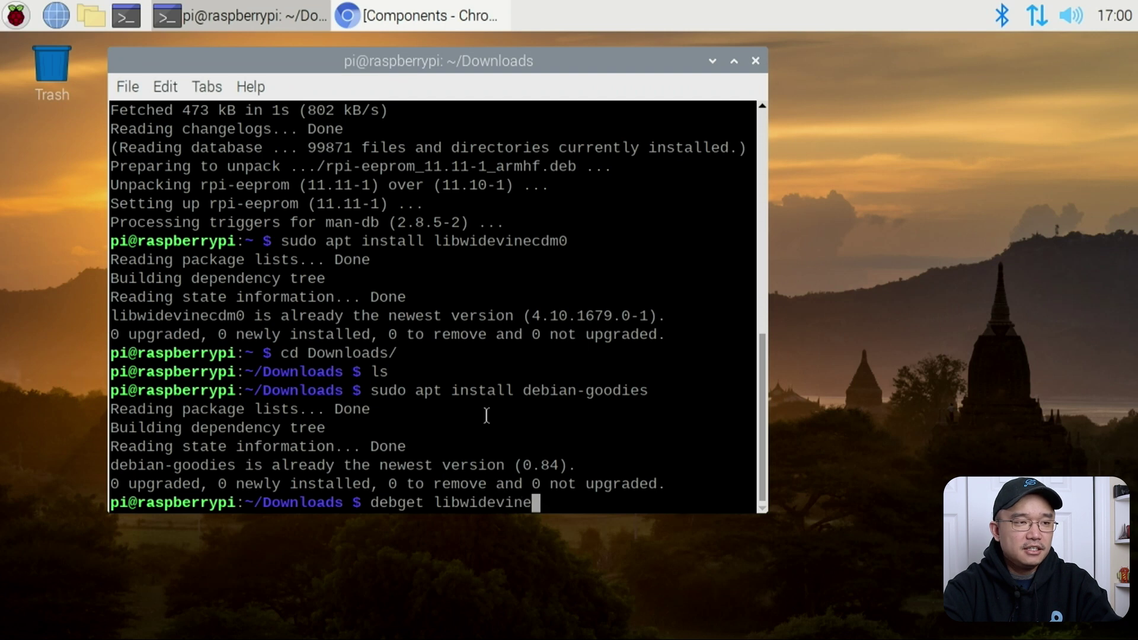
pyautogui.write('cdm0')
pyautogui.press('Return')
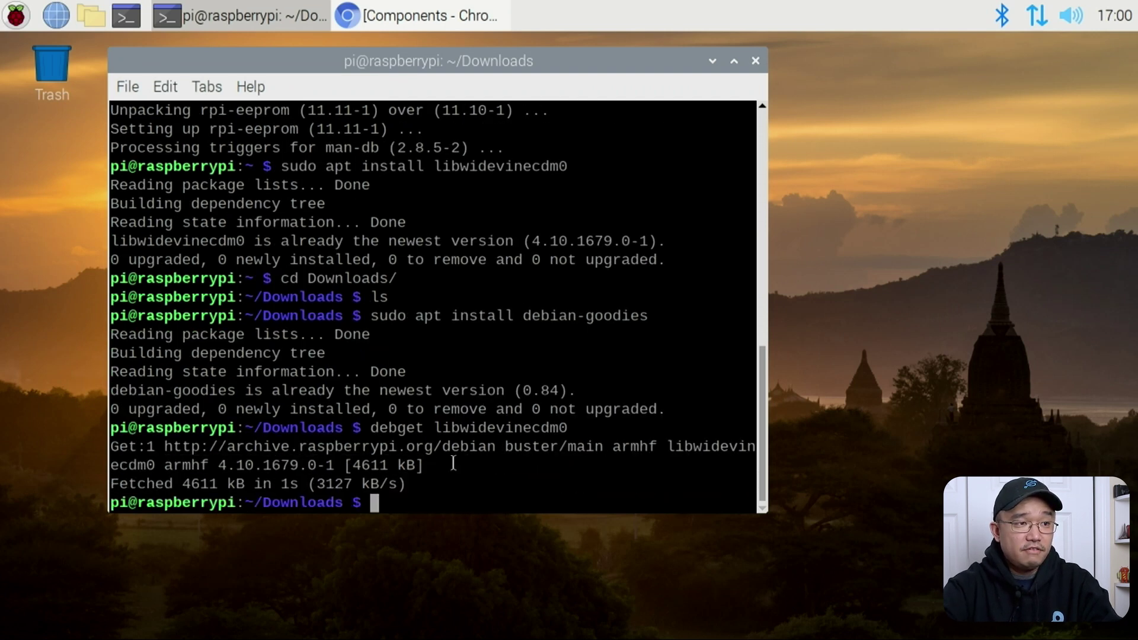
pyautogui.write('ls')
pyautogui.press('Return')
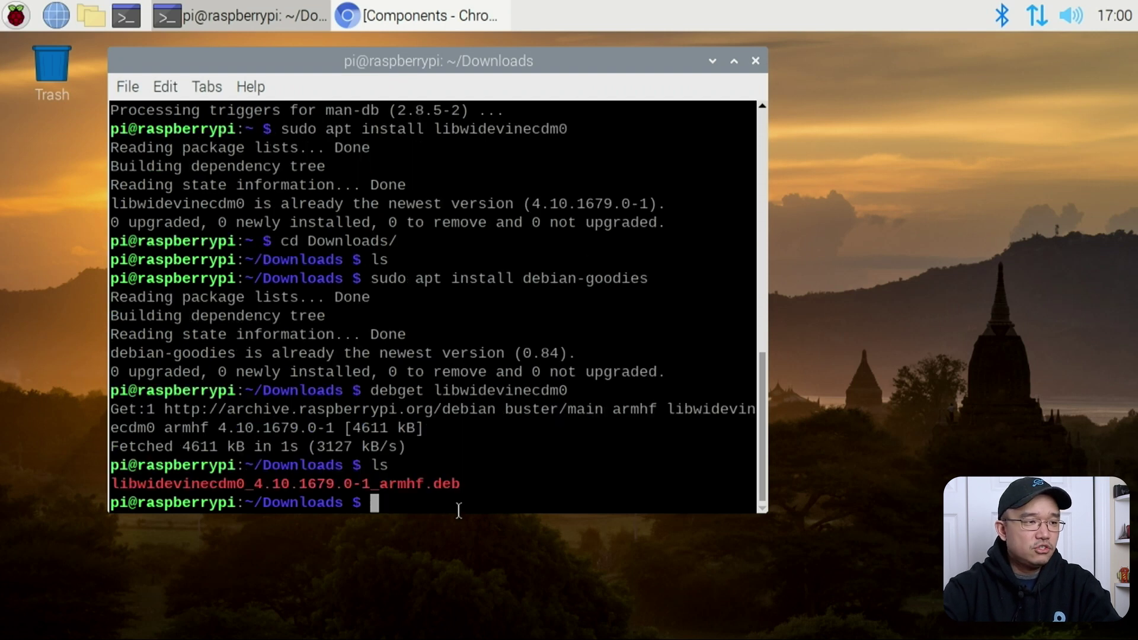
pyautogui.moveTo(451, 486); pyautogui.dragTo(112, 465)
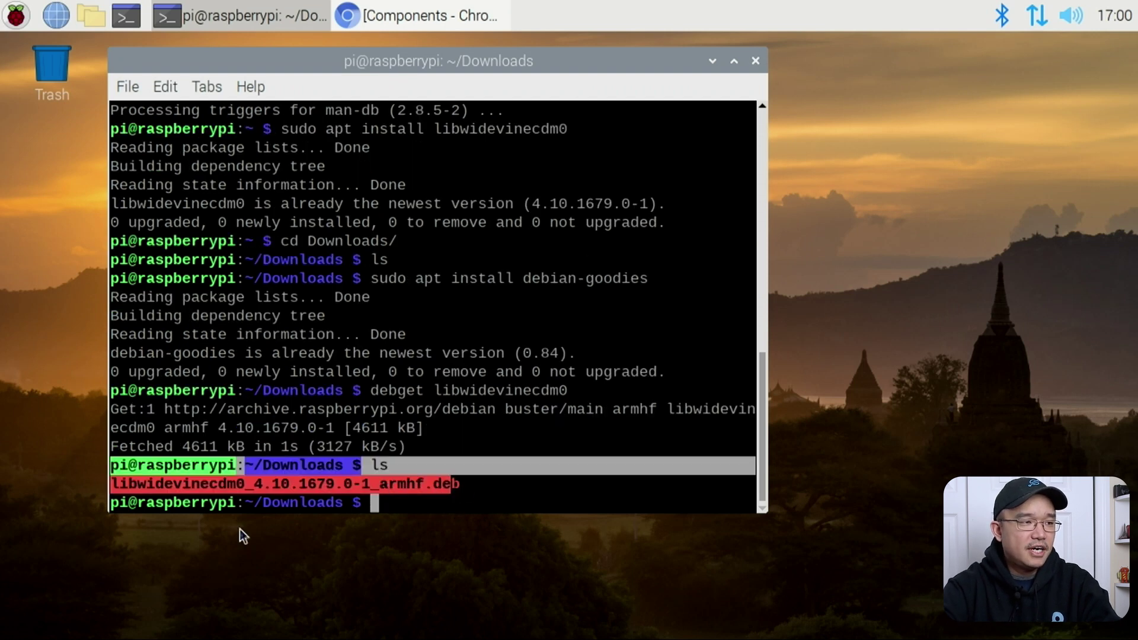
pyautogui.click(277, 484)
pyautogui.moveTo(462, 485); pyautogui.dragTo(104, 477)
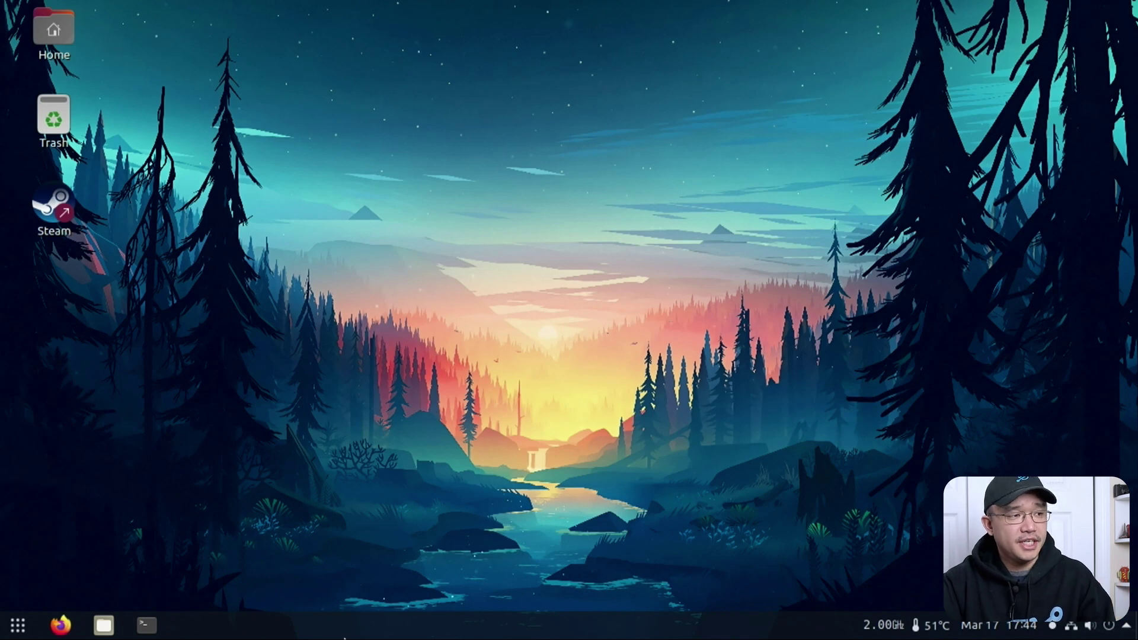
pyautogui.click(155, 628)
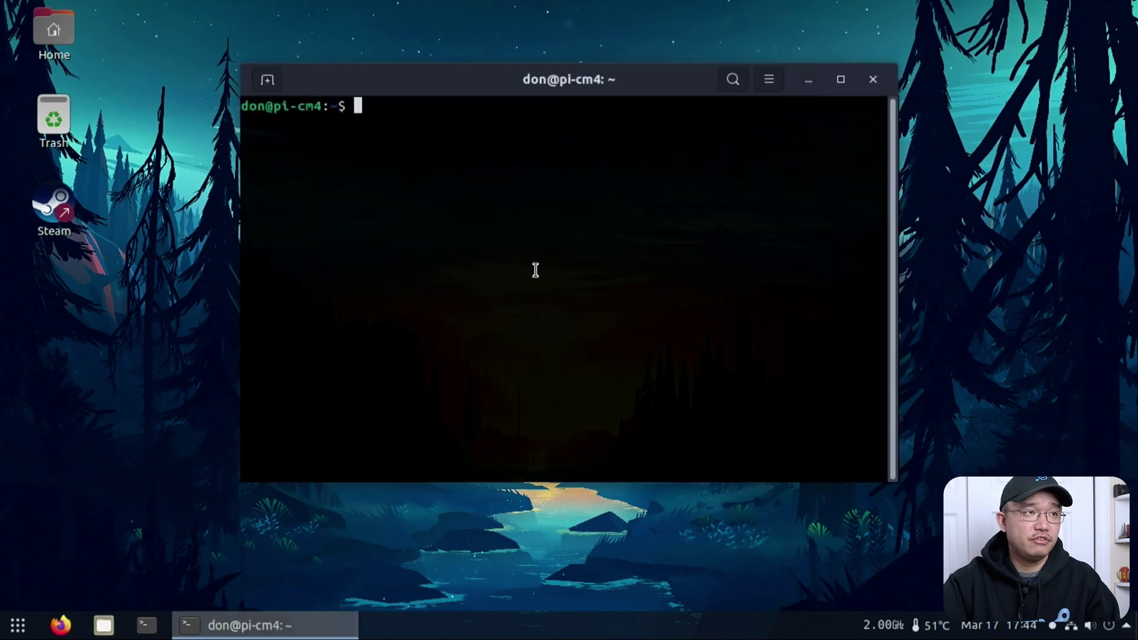
# - List the home folder, showing the box86 and libwidevinecdm0 .deb files
pyautogui.write('ls')
pyautogui.press('Return')
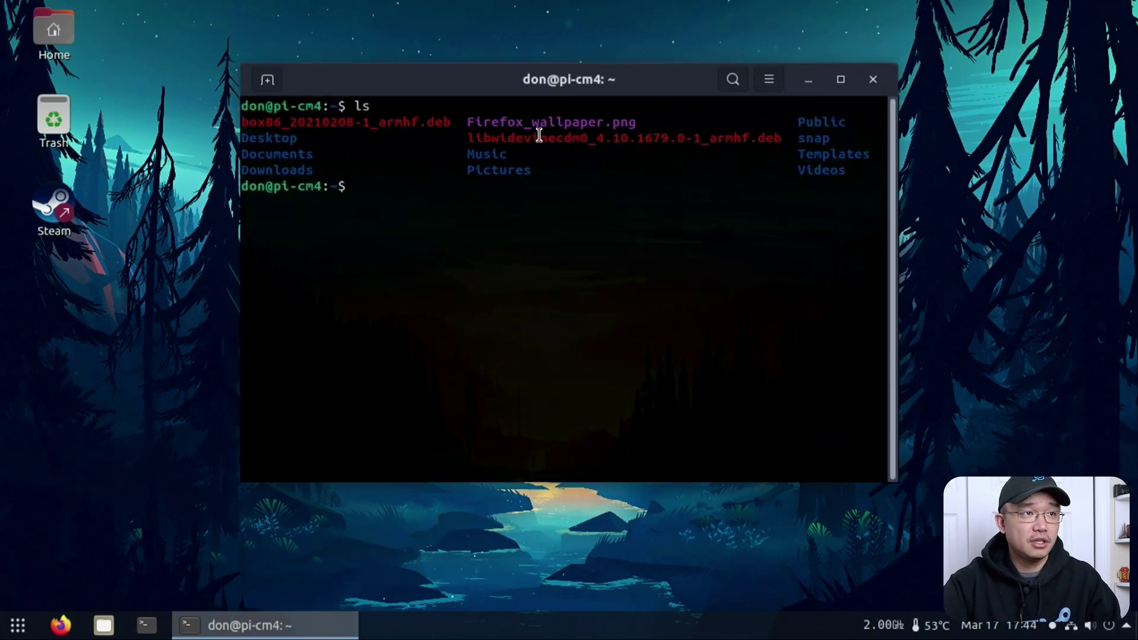
pyautogui.moveTo(537, 138); pyautogui.dragTo(767, 117)
pyautogui.click(757, 138)
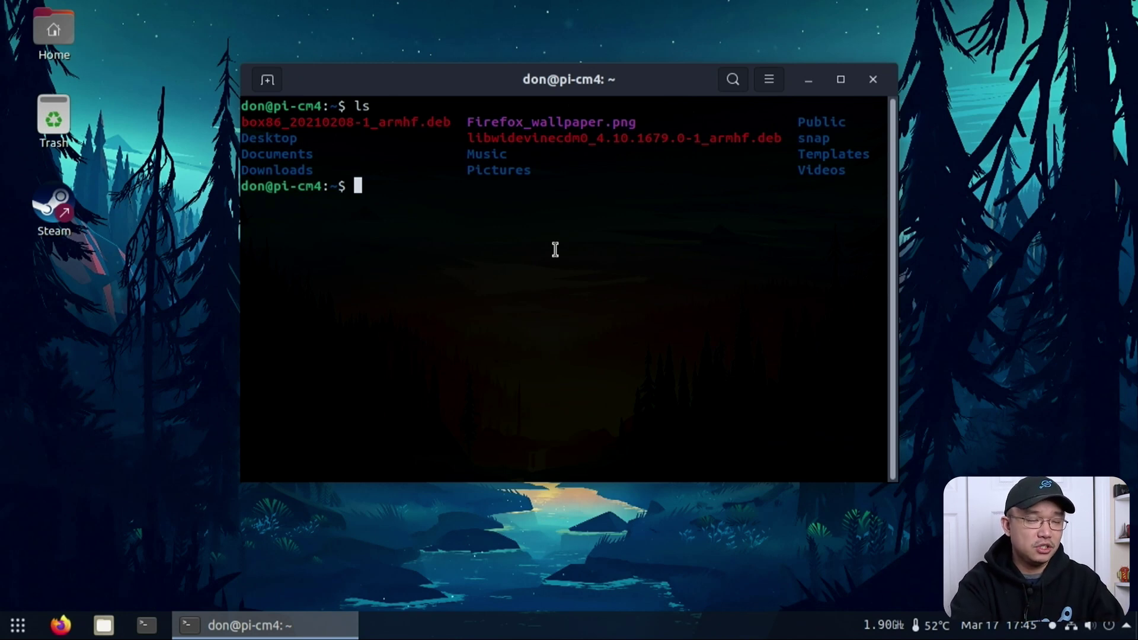
# - Submit sudo dpkg --add-architecture armhf
pyautogui.write('sudo apt')
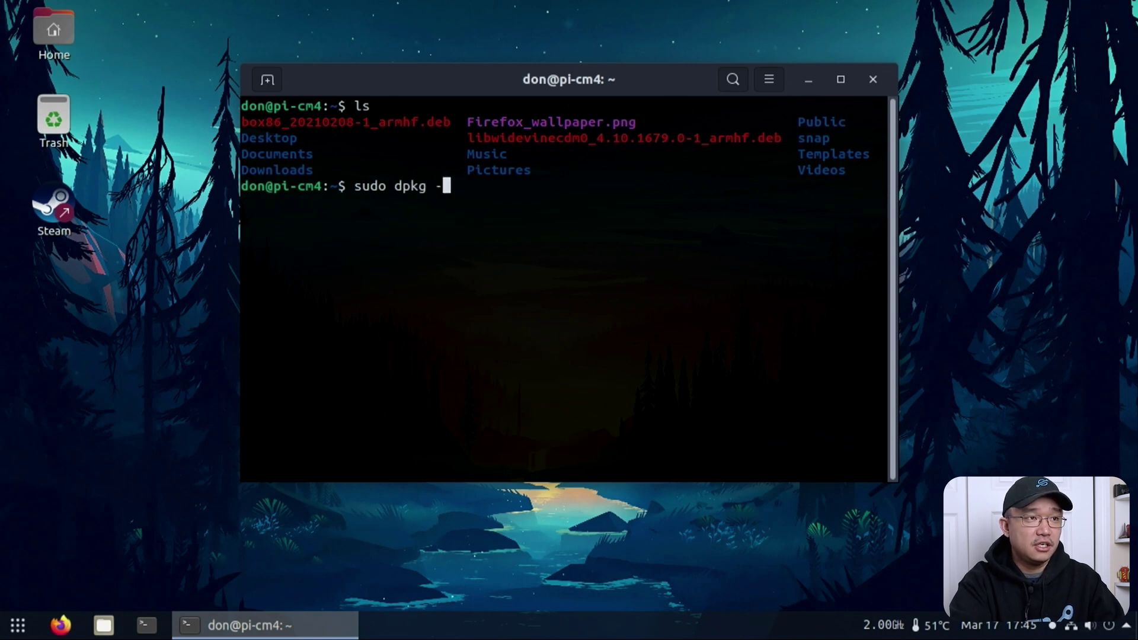
pyautogui.press('BackSpace')
pyautogui.press('BackSpace')
pyautogui.write('--')
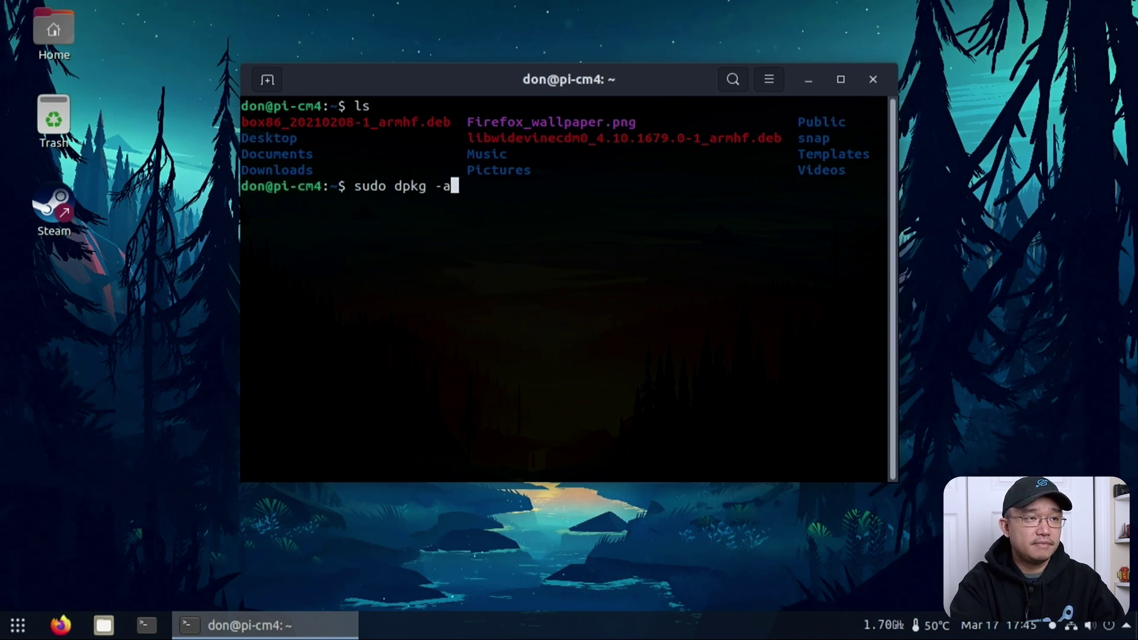
pyautogui.write('ad')
pyautogui.press('Tab')
pyautogui.press('Tab')
pyautogui.press('Tab')
pyautogui.press('BackSpace')
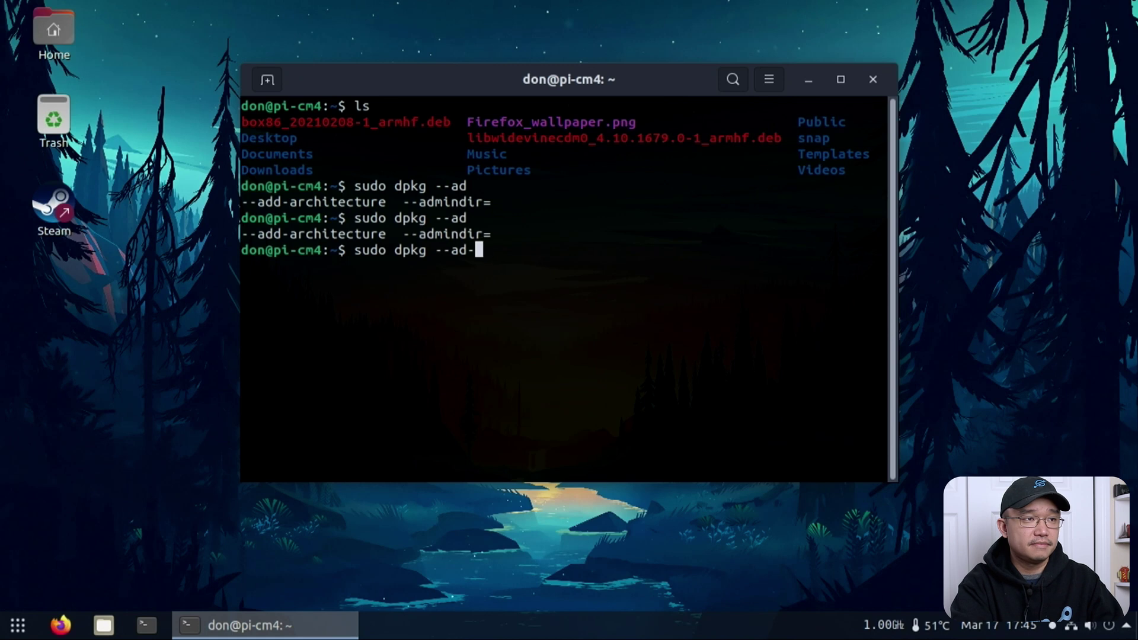
pyautogui.press('BackSpace')
pyautogui.write('d-=')
pyautogui.press('Tab')
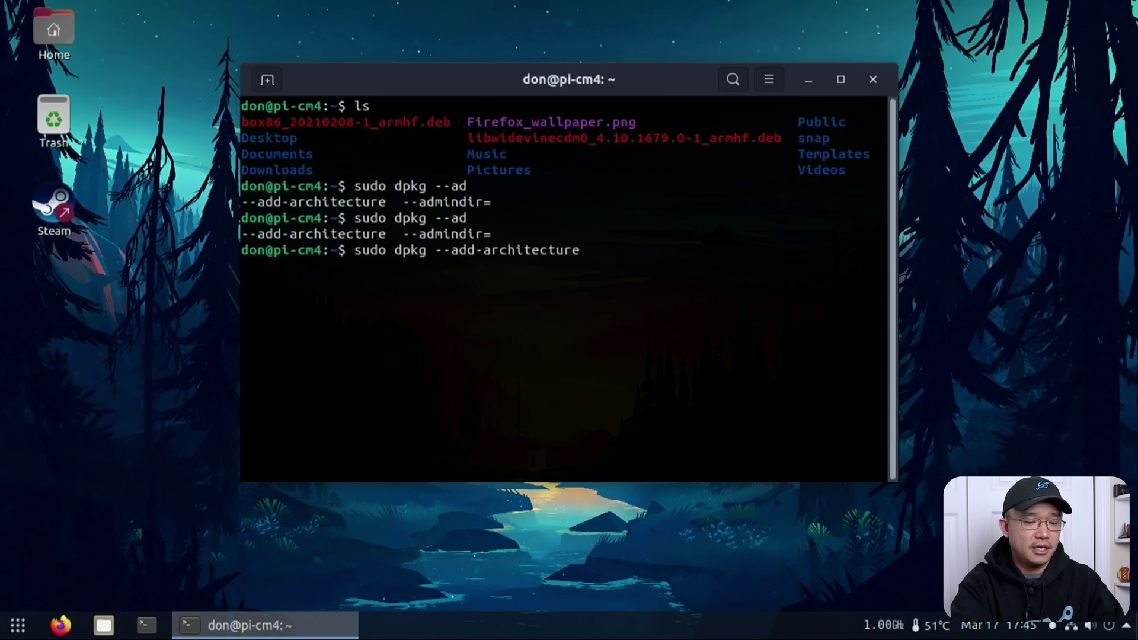
pyautogui.write(' armhf')
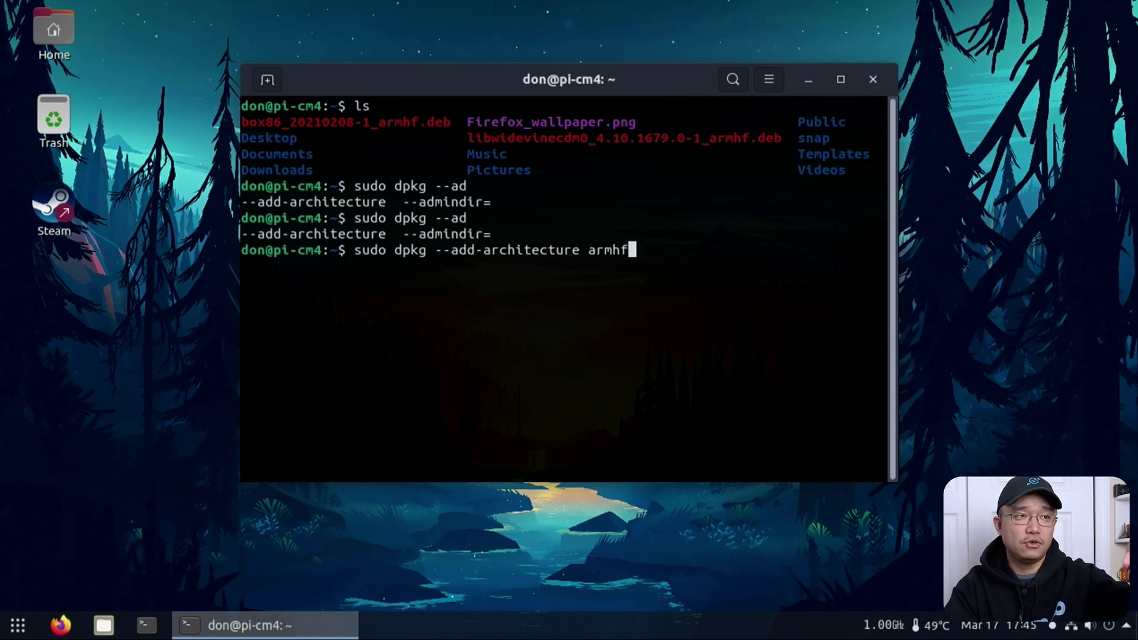
pyautogui.press('Return')
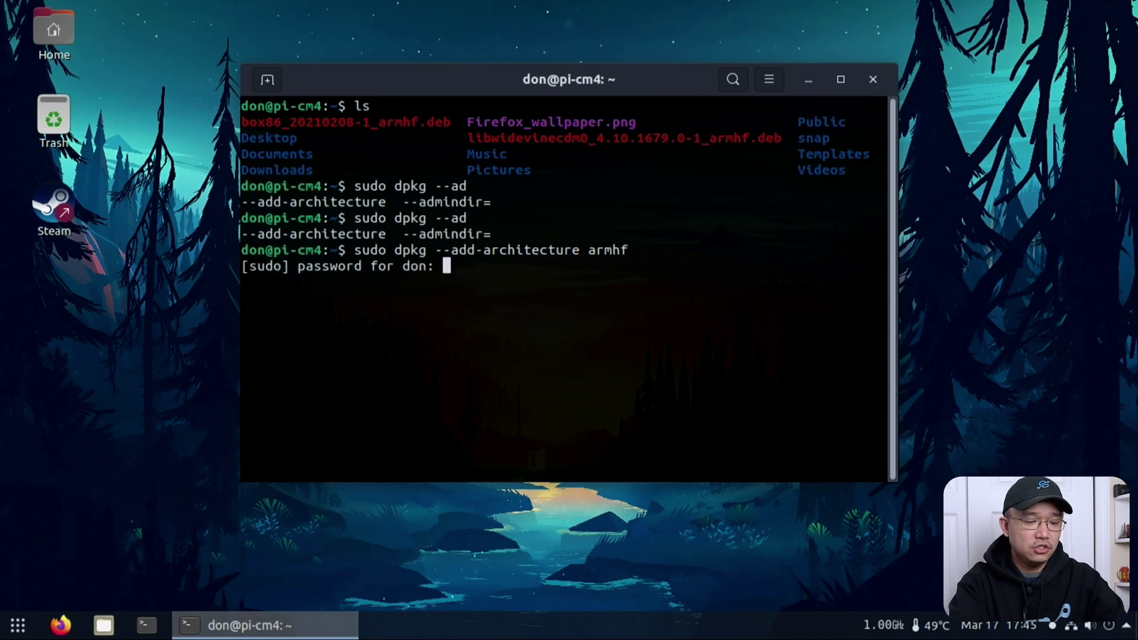
# - Enter the sudo password and apt install ./libwidevinecdm0_4.10.1679.0-1_armhf.deb, already newest
pyautogui.press('Return')
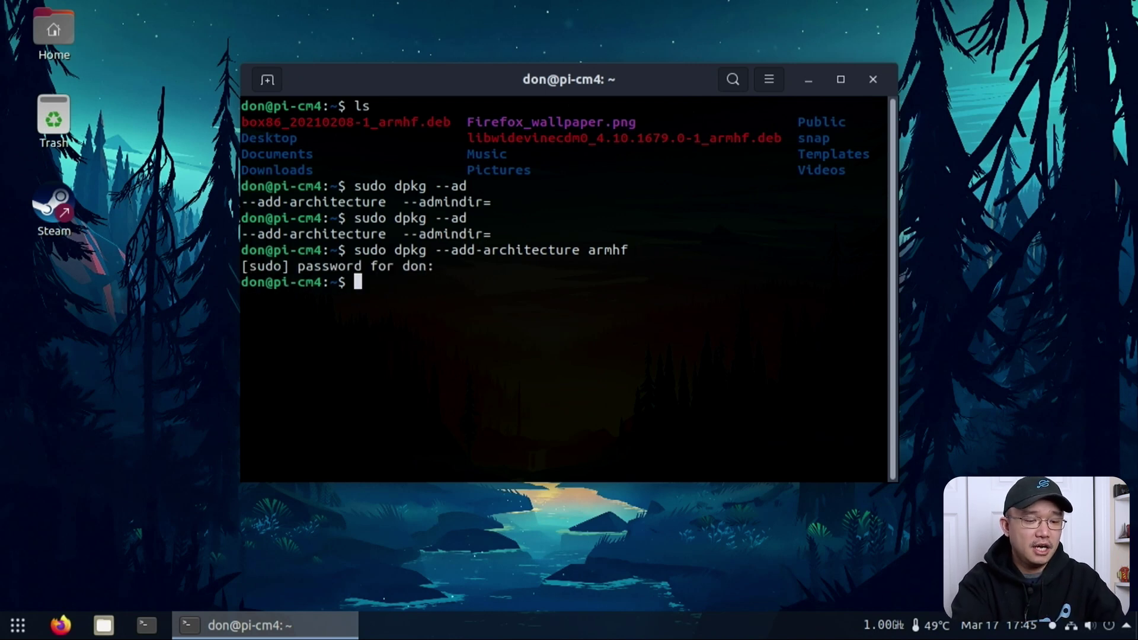
pyautogui.write('sudo apt insta;;')
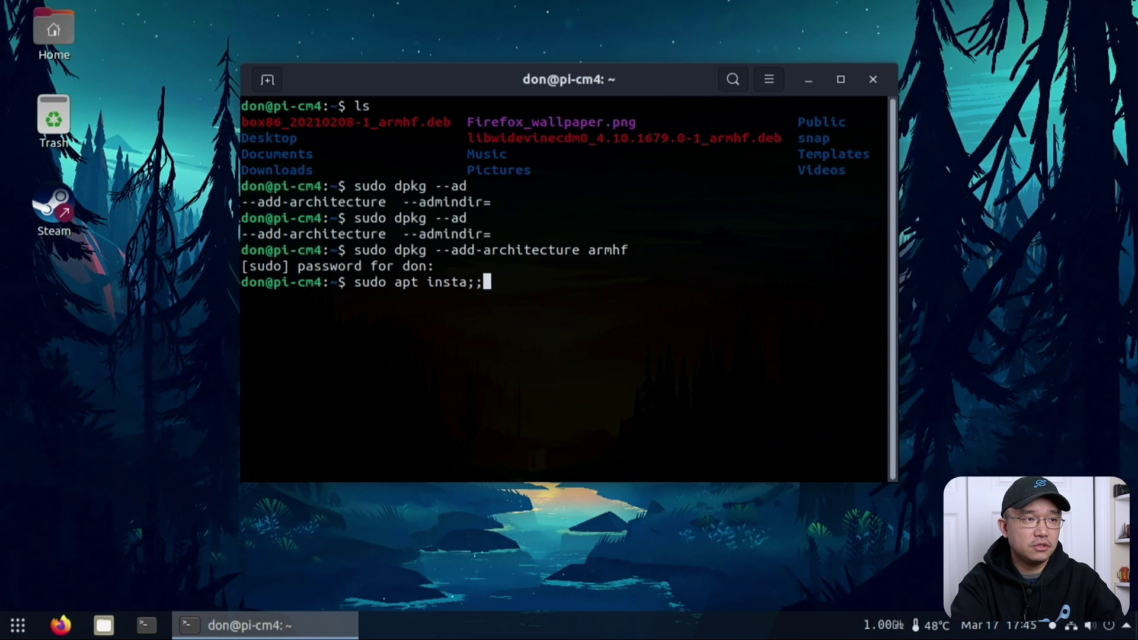
pyautogui.press('BackSpace')
pyautogui.press('BackSpace')
pyautogui.write('lllib')
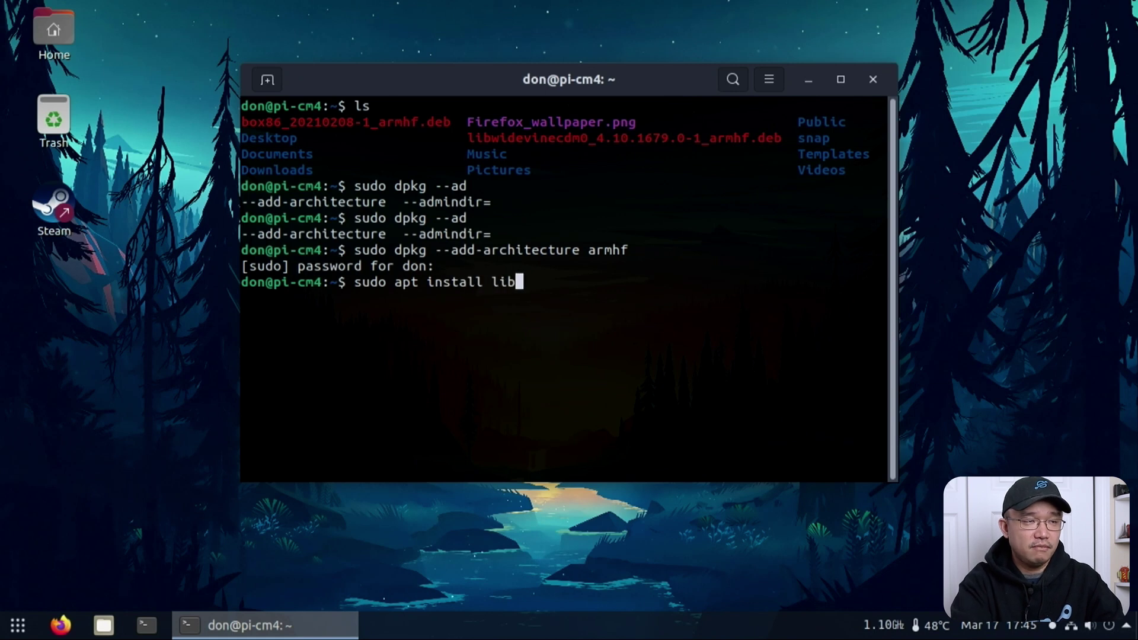
pyautogui.press('BackSpace')
pyautogui.press('BackSpace')
pyautogui.press('BackSpace')
pyautogui.write('./lib')
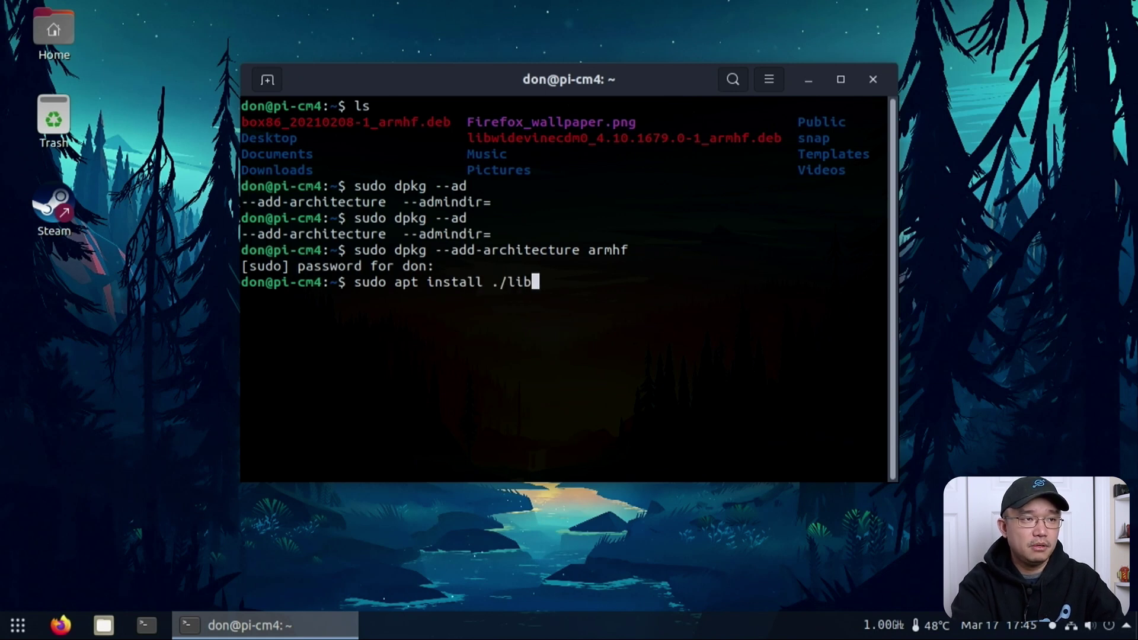
pyautogui.write('win')
pyautogui.press('Tab')
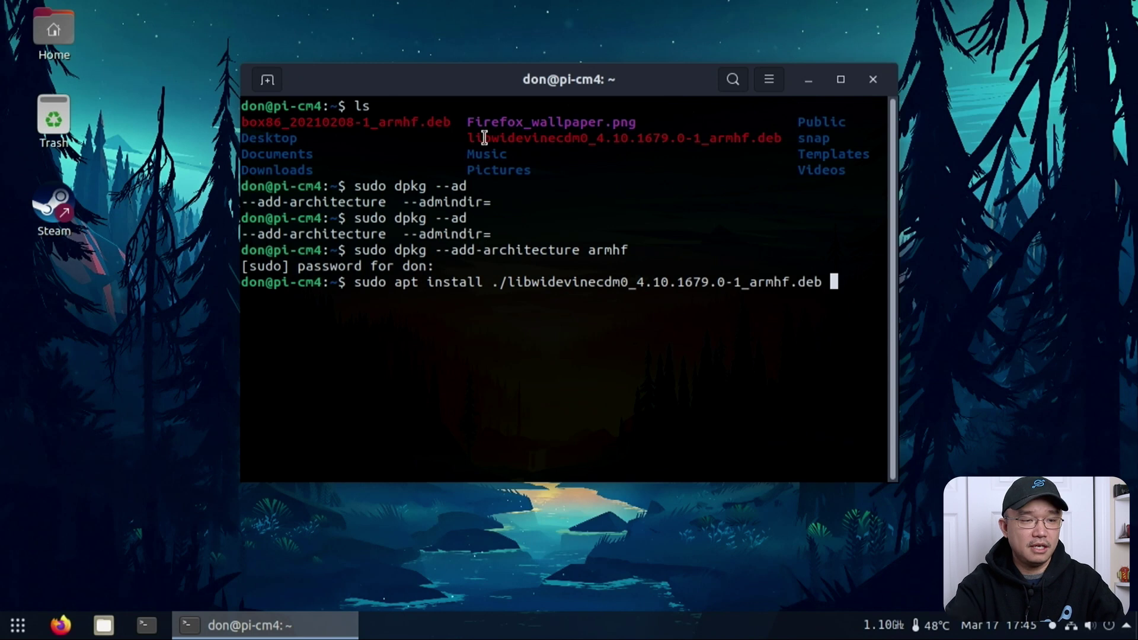
pyautogui.press('Return')
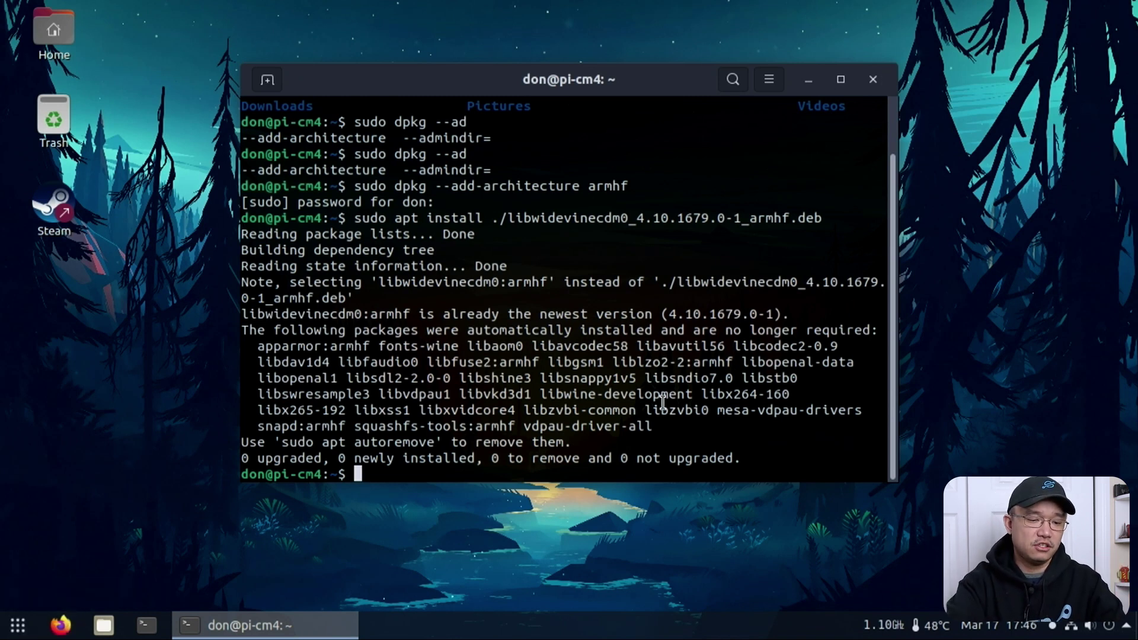
# - Install firefox:armhf (already newest, 86.0+build3) and launch Firefox
pyautogui.write('sudo apt install')
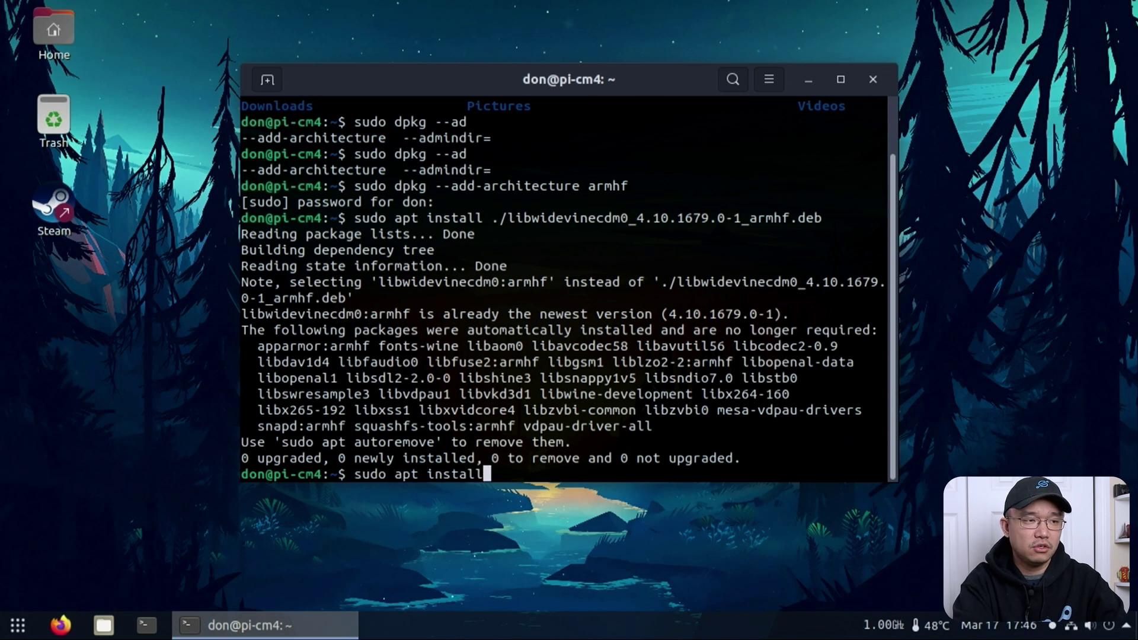
pyautogui.write(' firefox:a')
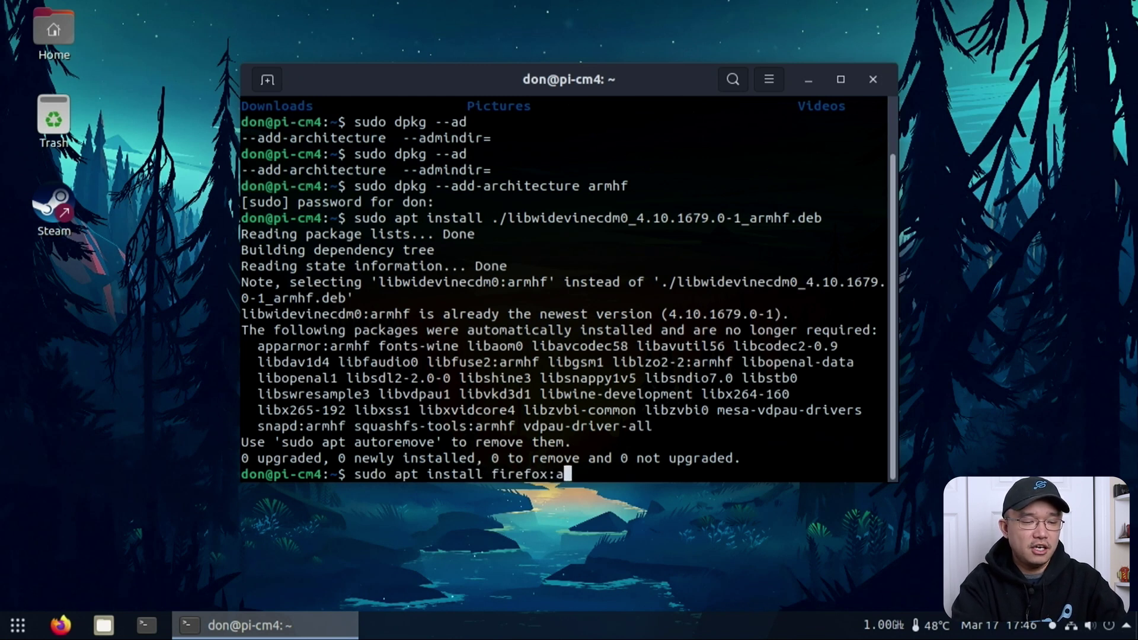
pyautogui.write('rmhf')
pyautogui.press('Return')
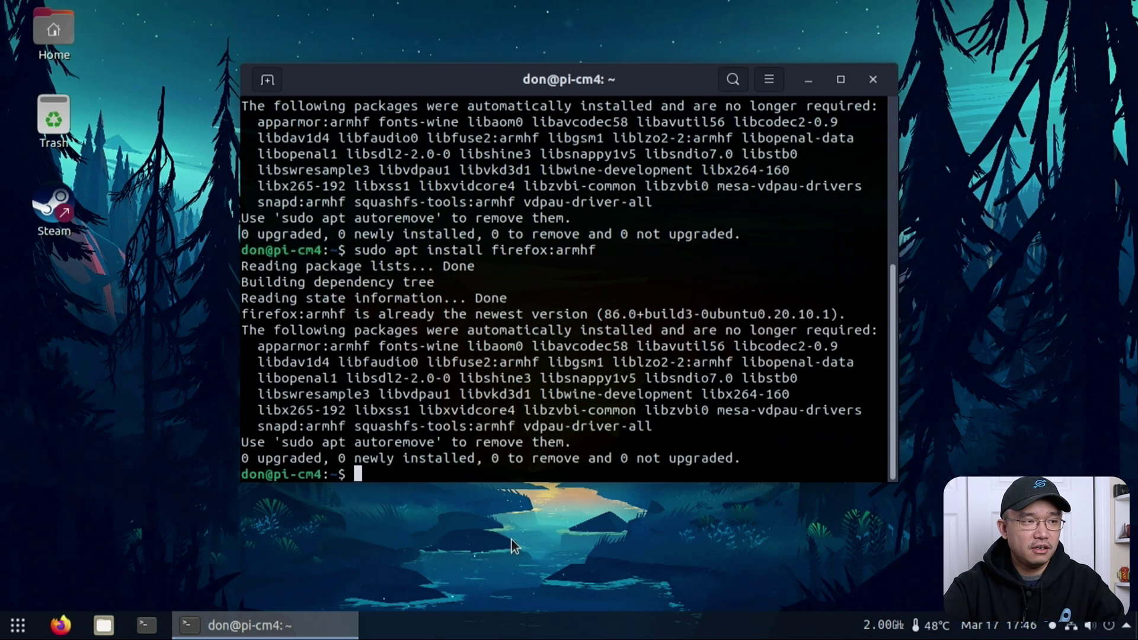
pyautogui.click(68, 625)
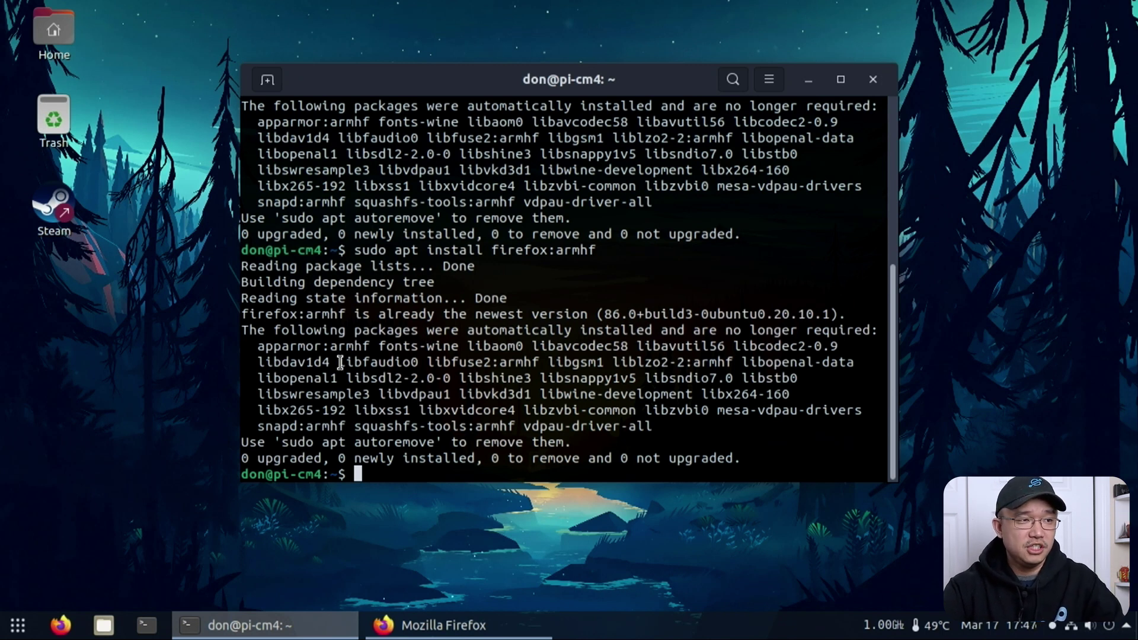
pyautogui.click(405, 622)
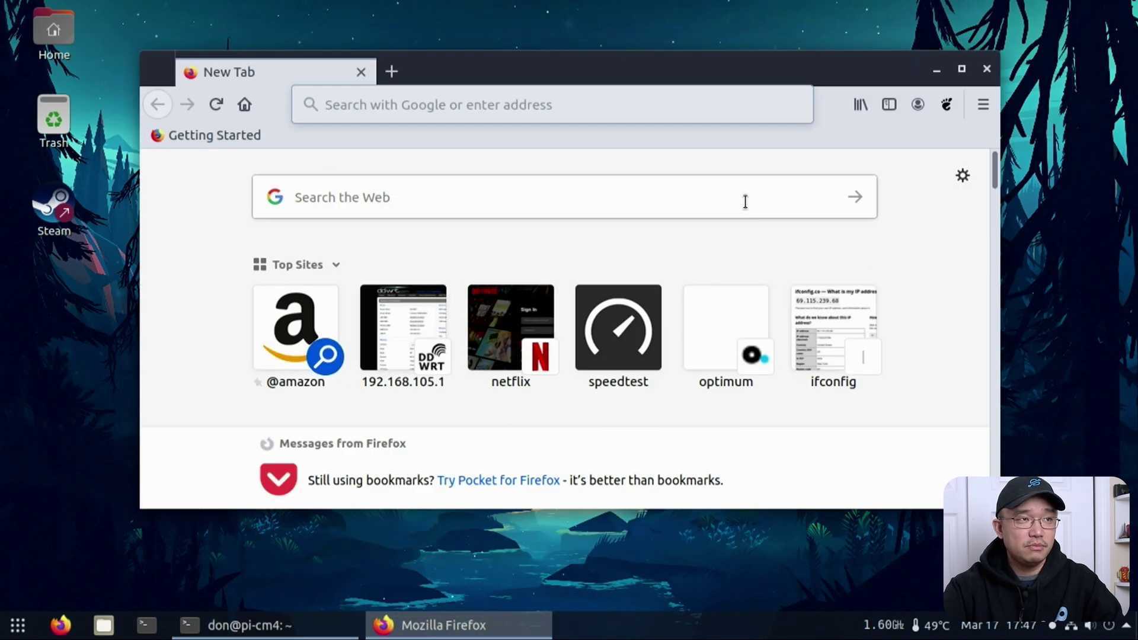
# - Open about:addons, which lists only the OpenH264 plugin
pyautogui.click(465, 106)
pyautogui.write('about:addons')
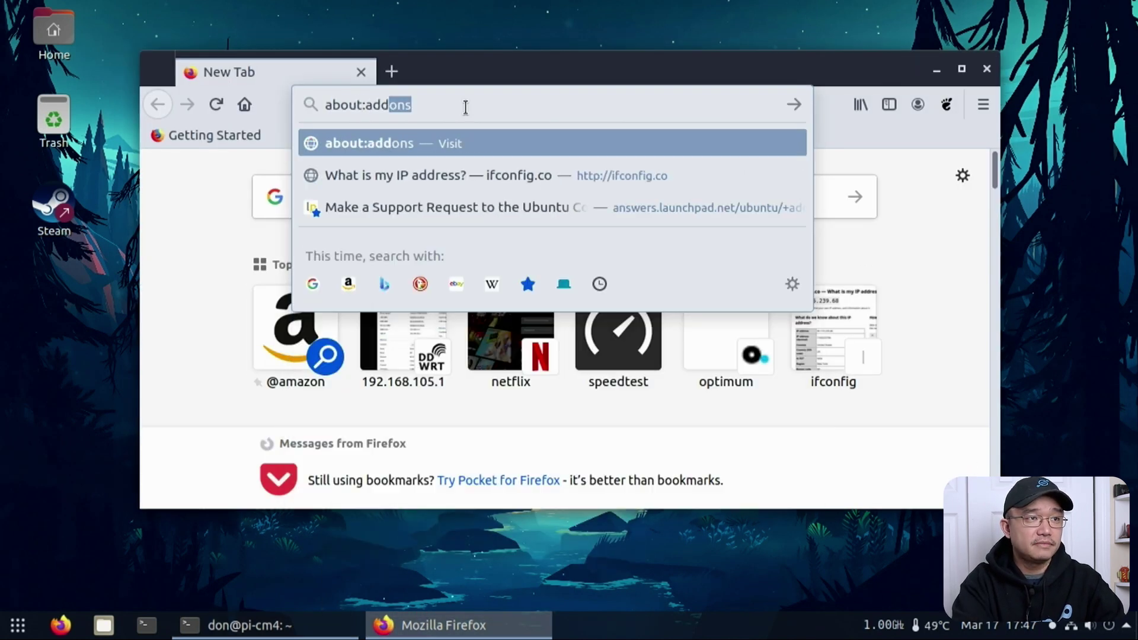
pyautogui.press('Return')
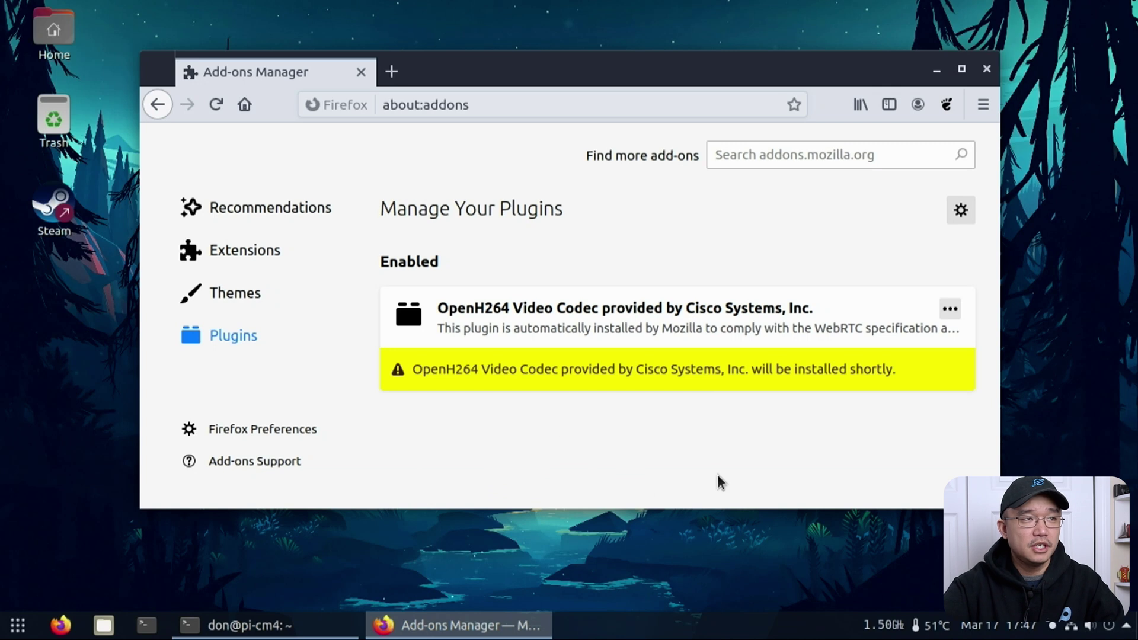
# - Load Netflix in a new tab, which fails with error F7701-1003
pyautogui.click(382, 77)
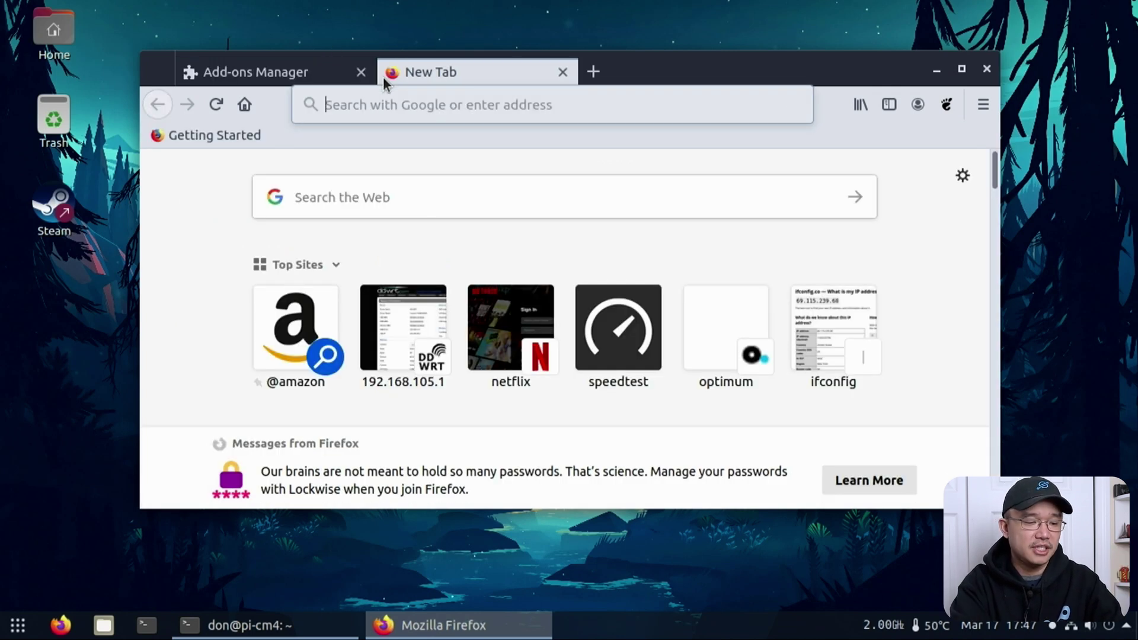
pyautogui.write('netflix.com/')
pyautogui.press('Return')
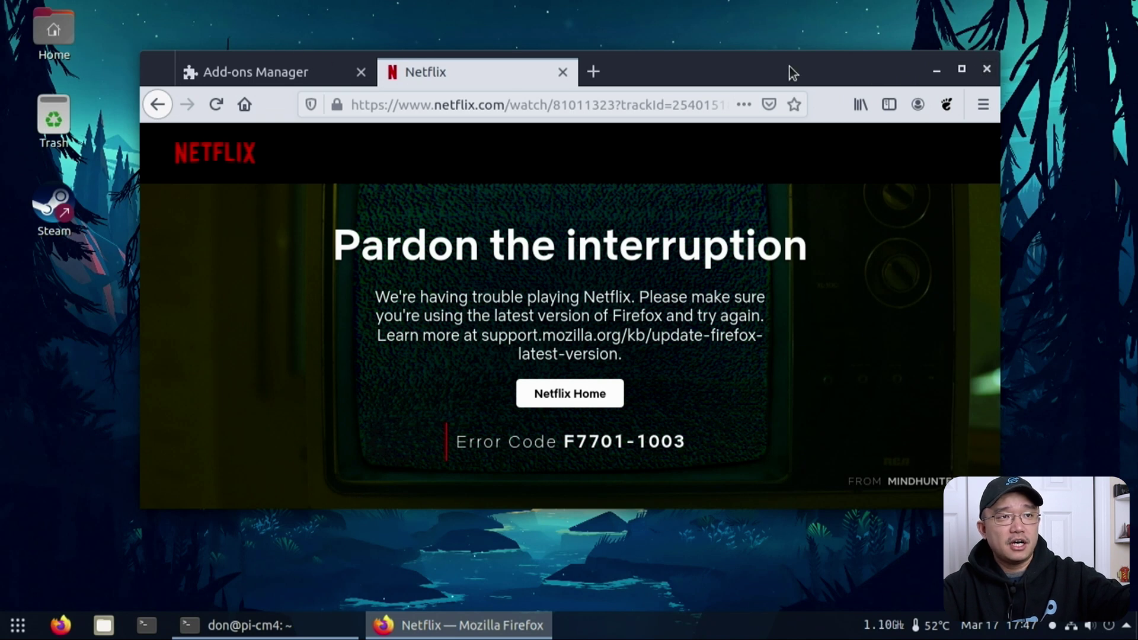
# - List the home folder again in the terminal
pyautogui.click(249, 624)
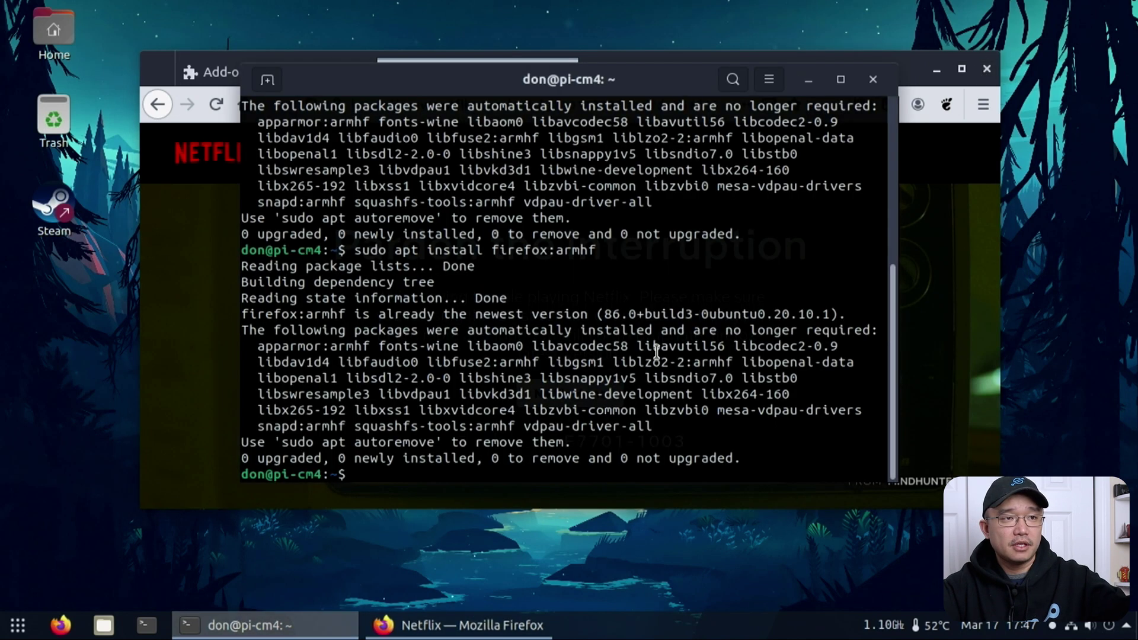
pyautogui.write('ls')
pyautogui.press('Return')
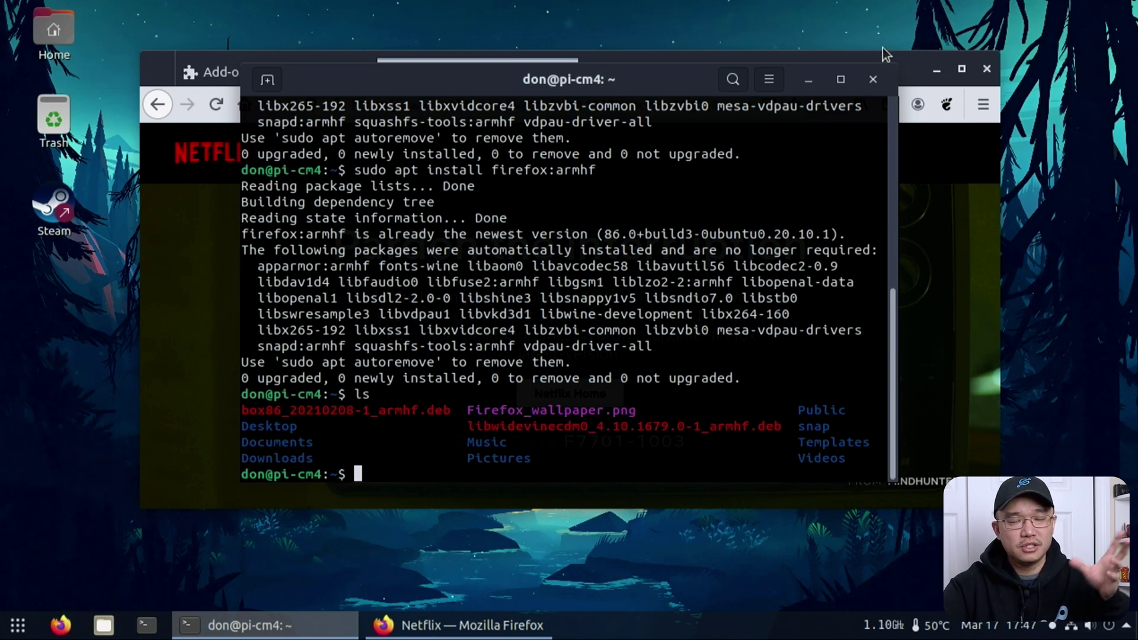
# - Close the Netflix and Add-ons Manager tabs, quitting Firefox
pyautogui.click(916, 74)
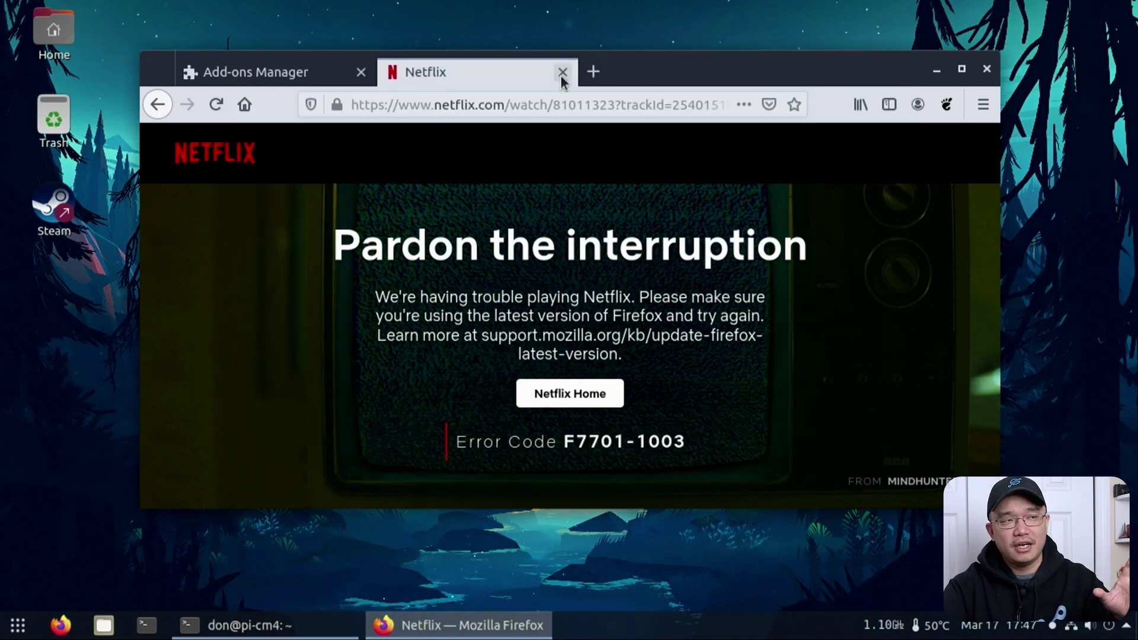
pyautogui.click(562, 73)
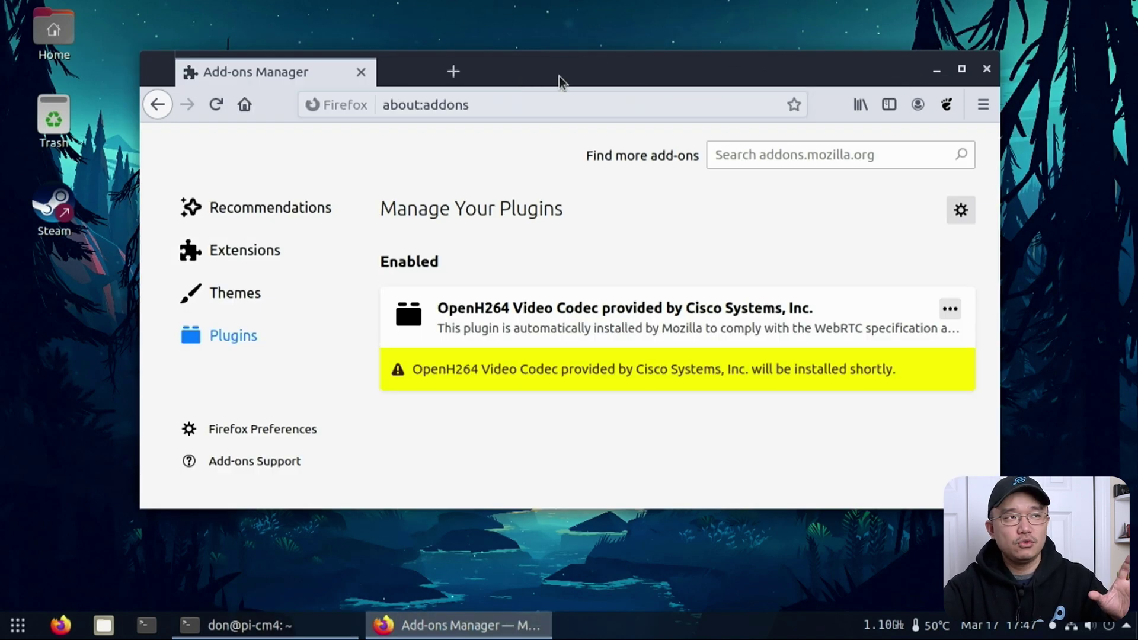
pyautogui.click(362, 74)
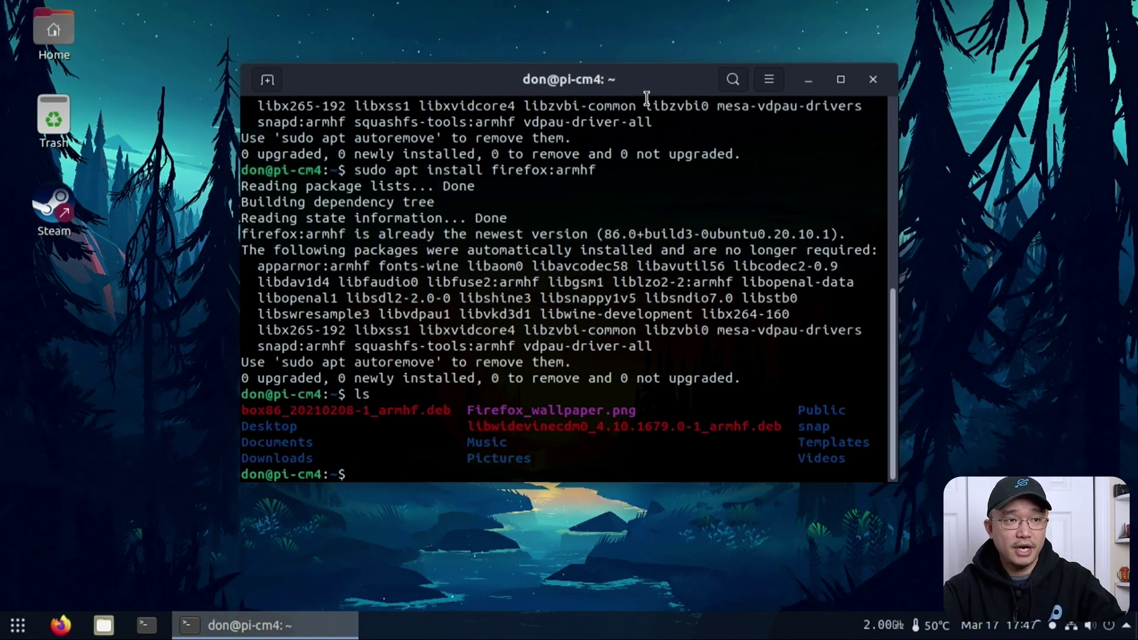